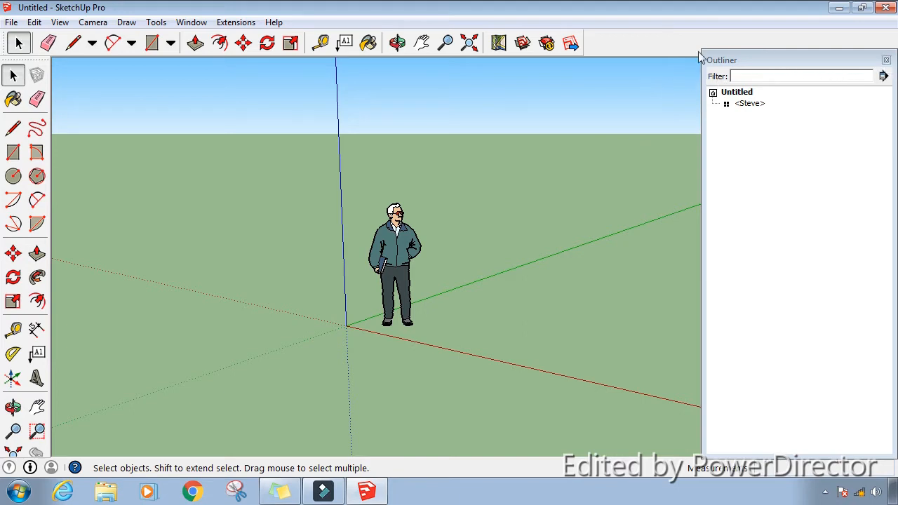
Shift the Outliner window slightly away from the toolbars and select the standing figure with the Select tool
{"action": "left_click_drag", "start_coordinate": [695, 52], "coordinate": [710, 64]}
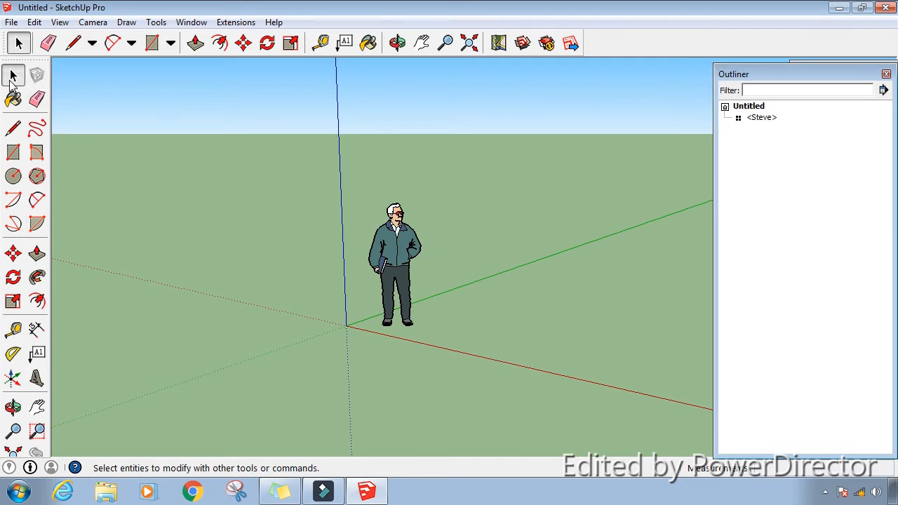
{"action": "left_click", "coordinate": [409, 251]}
{"action": "left_click", "coordinate": [423, 288]}
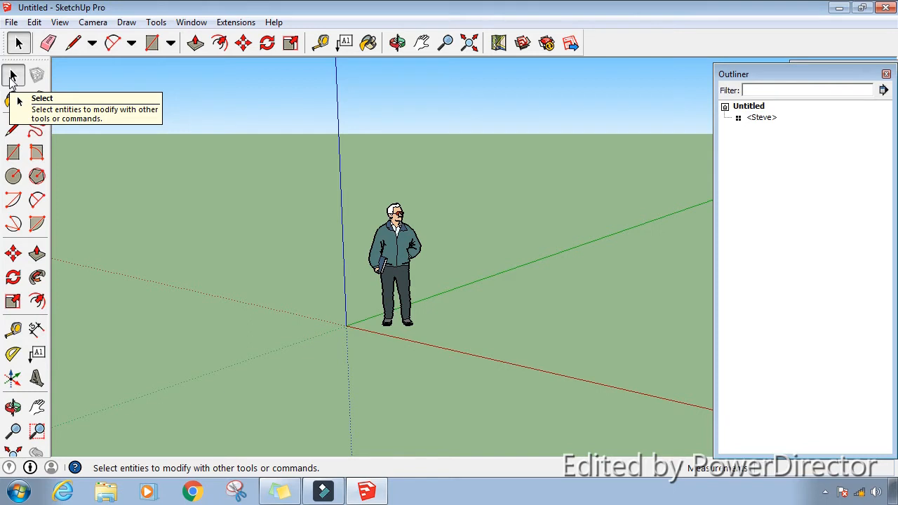
{"action": "left_click", "coordinate": [410, 252]}
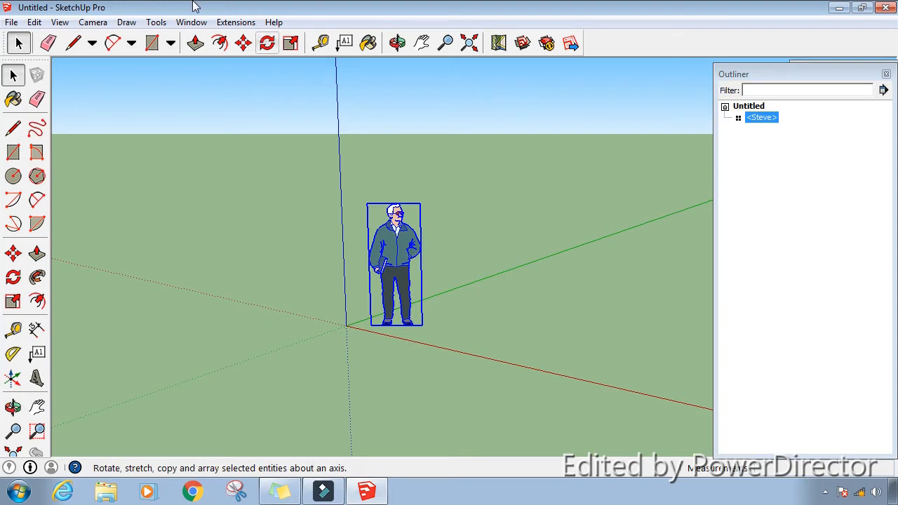
Deselect and reselect the standing figure to show its selection box, ending with nothing selected
{"action": "left_click", "coordinate": [35, 23]}
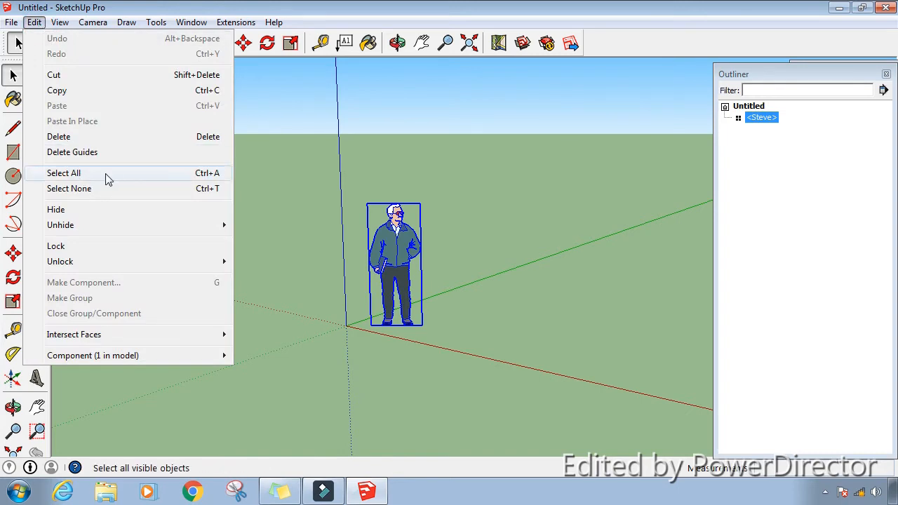
{"action": "left_click", "coordinate": [480, 271]}
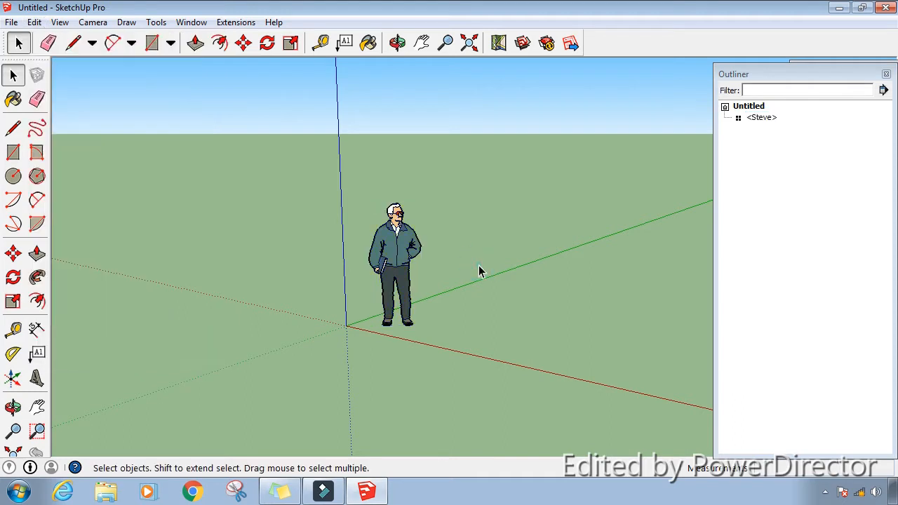
{"action": "left_click", "coordinate": [402, 261]}
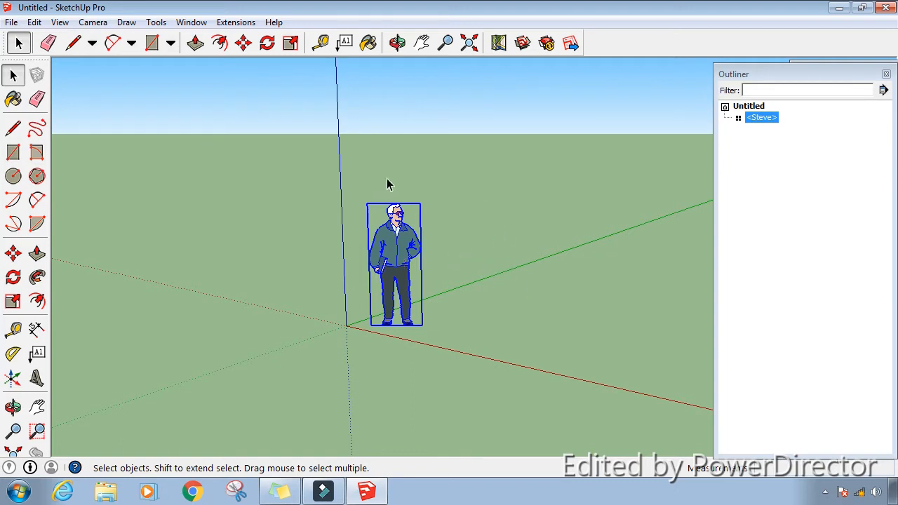
{"action": "left_click", "coordinate": [481, 187]}
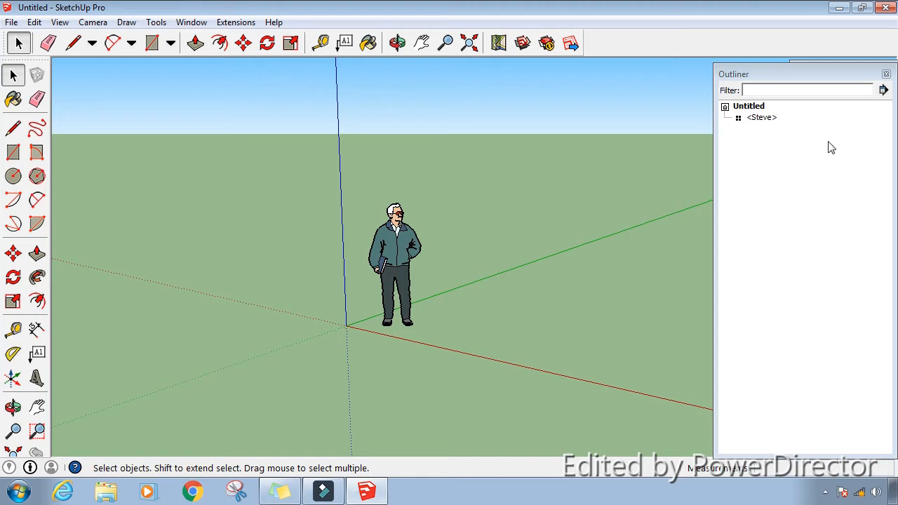
{"action": "left_click", "coordinate": [416, 242]}
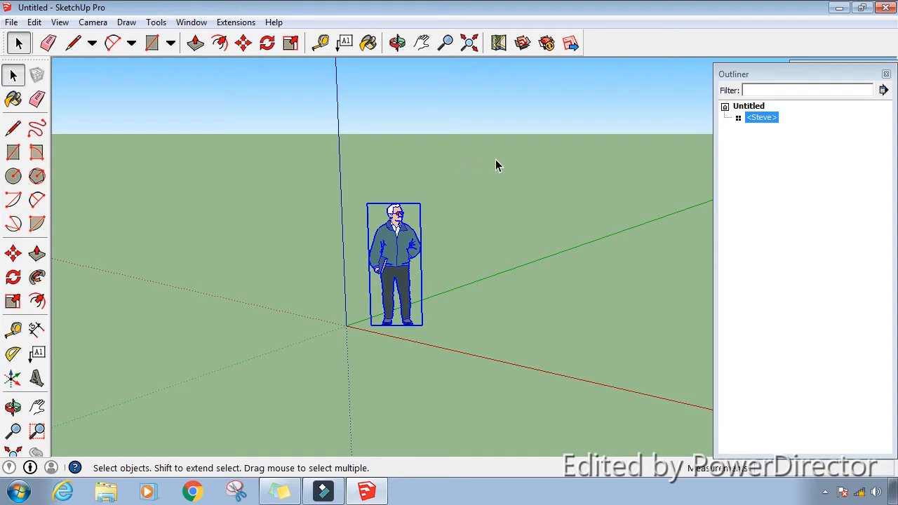
{"action": "left_click", "coordinate": [535, 230]}
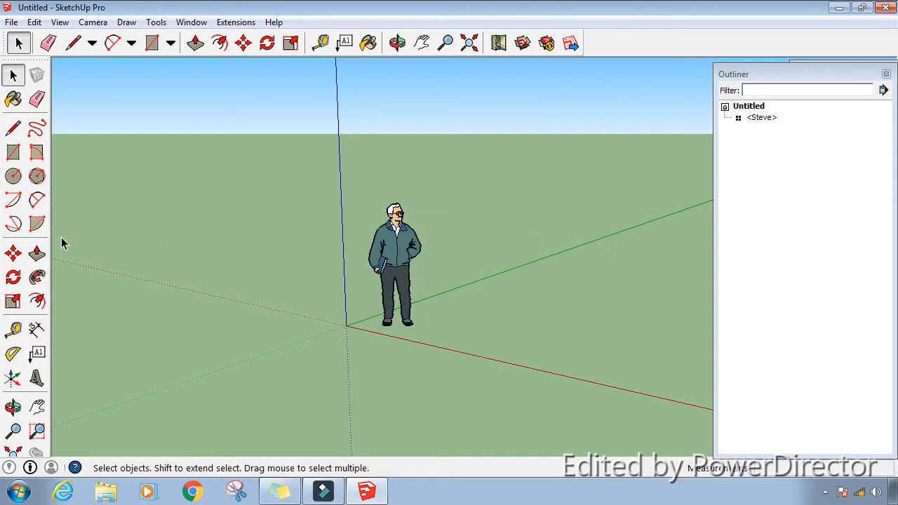
Select the standing figure and move it along the red axis away from the origin, finishing with a small shift back
{"action": "left_click", "coordinate": [762, 117]}
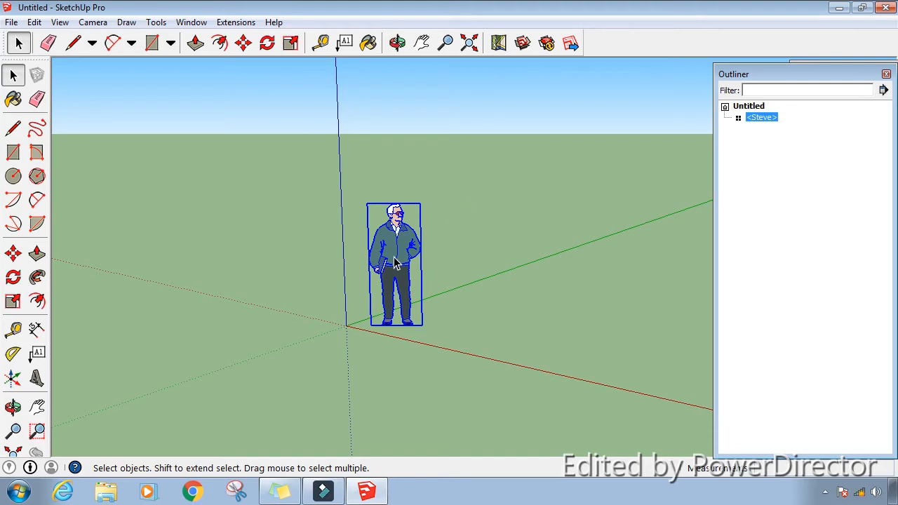
{"action": "left_click", "coordinate": [436, 264]}
{"action": "left_click", "coordinate": [400, 249]}
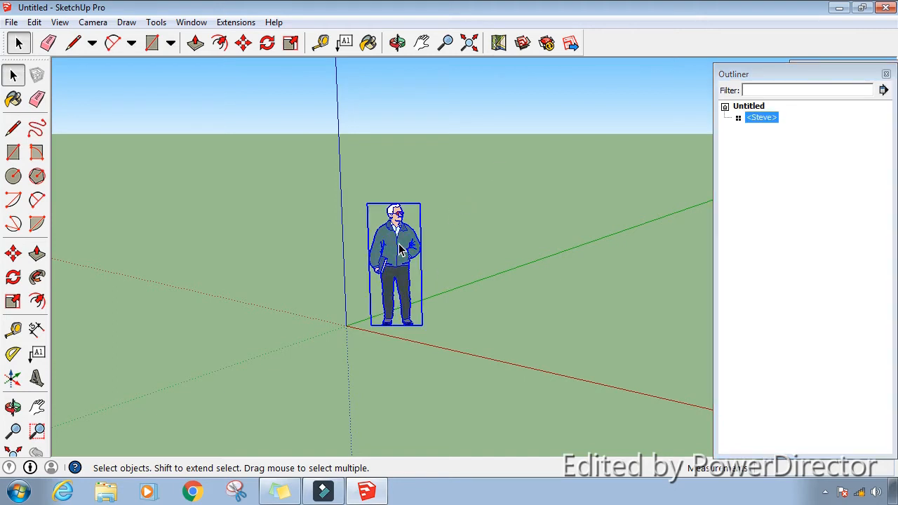
{"action": "key", "text": "m"}
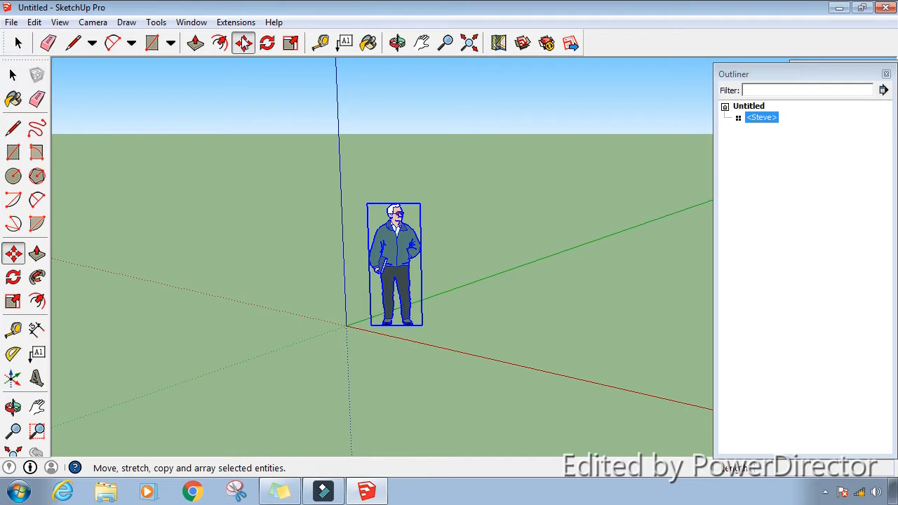
{"action": "left_click", "coordinate": [407, 268]}
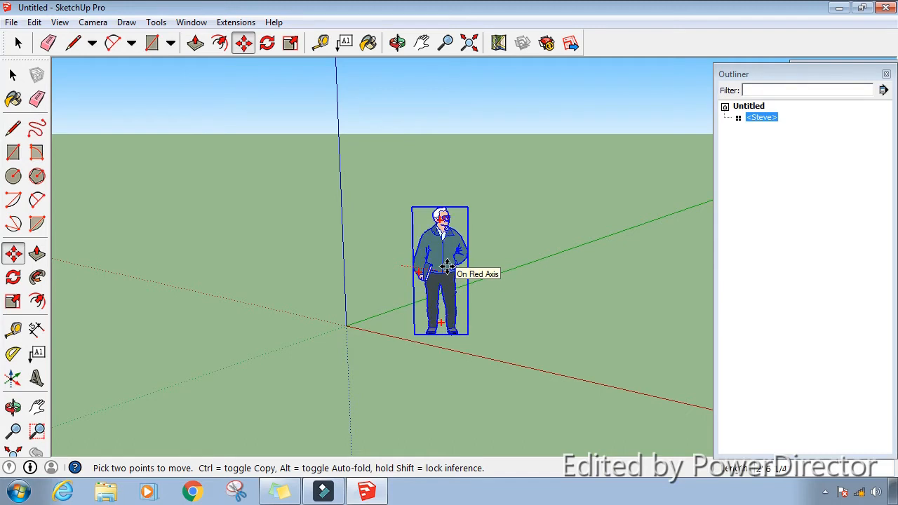
{"action": "left_click", "coordinate": [465, 266]}
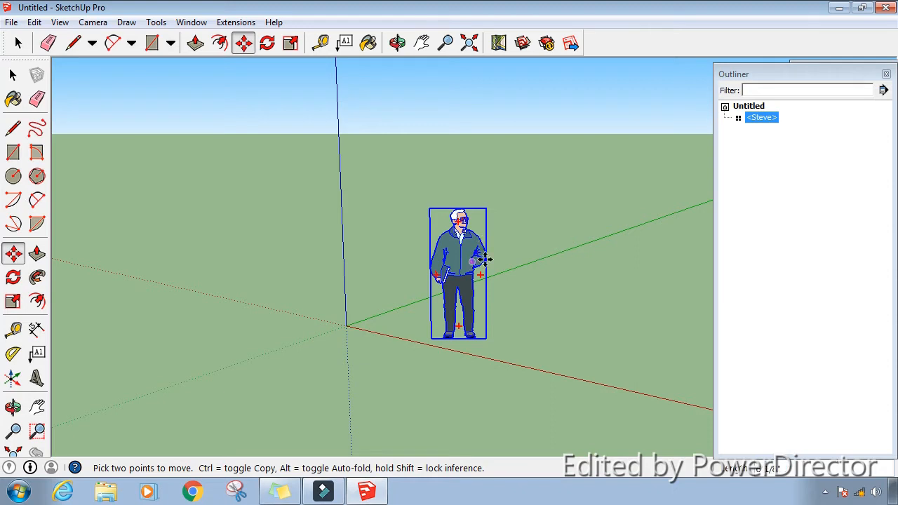
{"action": "left_click", "coordinate": [482, 256]}
{"action": "left_click", "coordinate": [457, 257]}
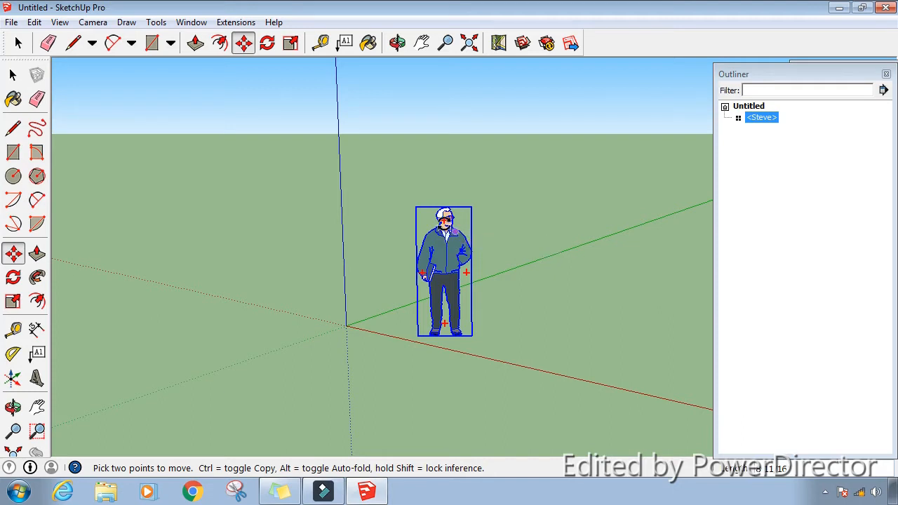
Try to rotate the figure about a point near its waist
{"action": "left_click", "coordinate": [267, 43]}
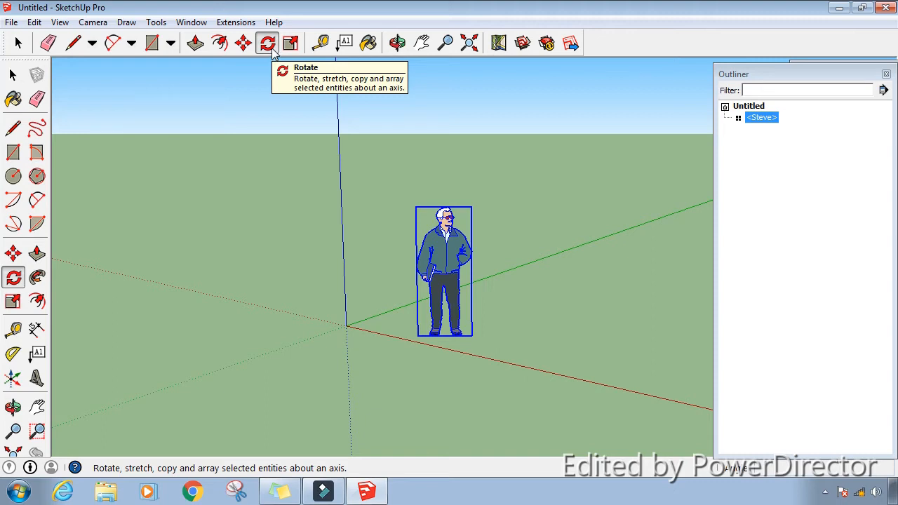
{"action": "left_click", "coordinate": [453, 277]}
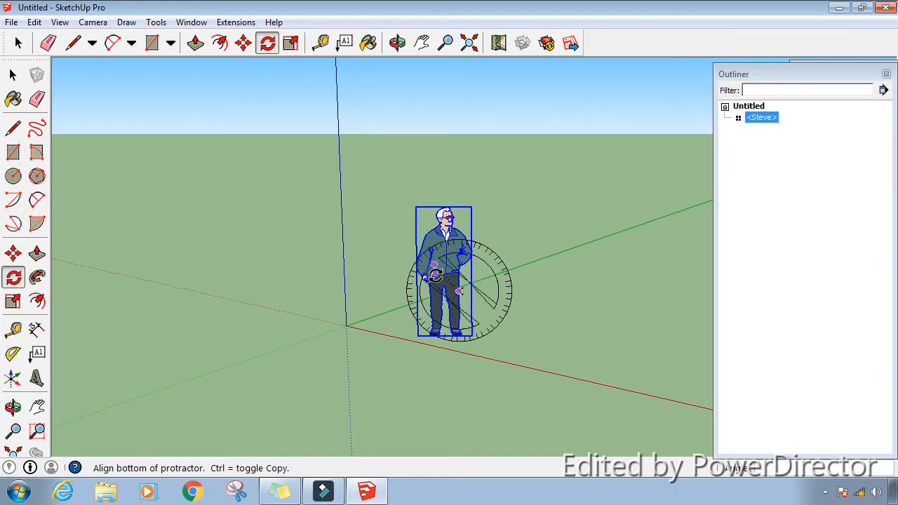
{"action": "left_click", "coordinate": [435, 276]}
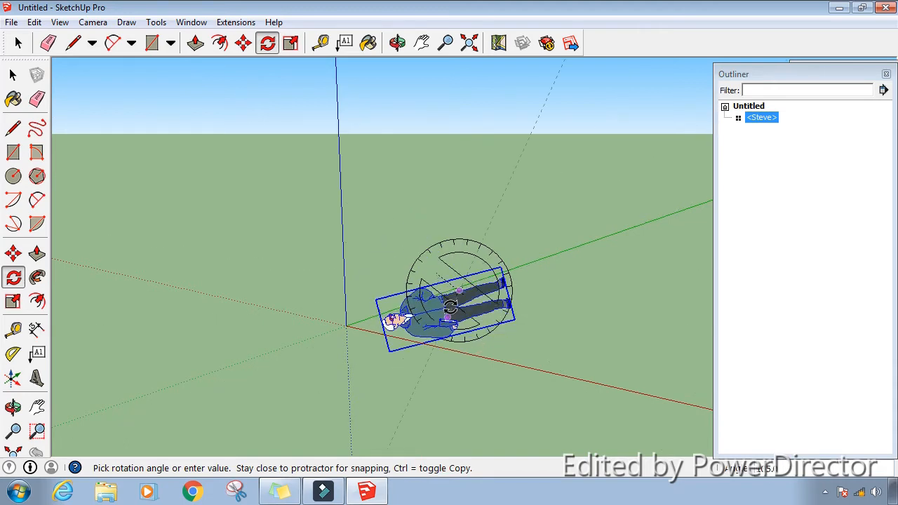
{"action": "key", "text": "Escape"}
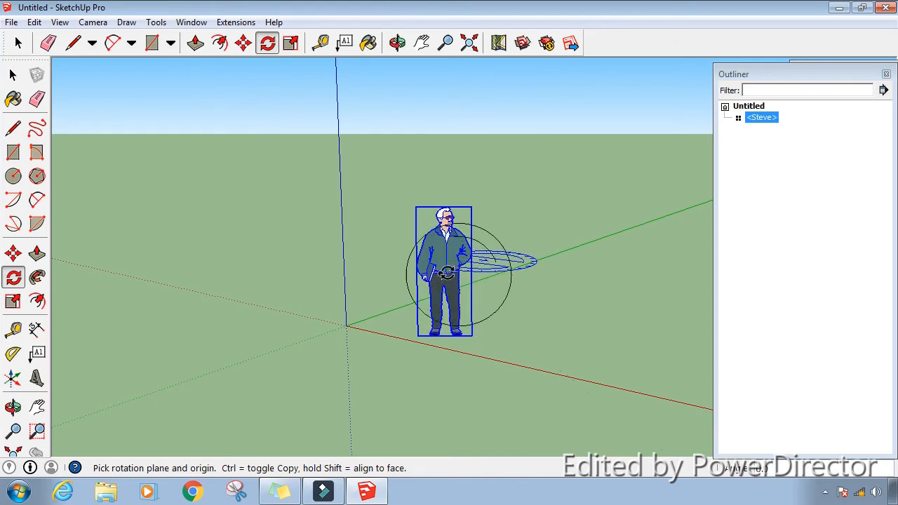
{"action": "left_click", "coordinate": [12, 75]}
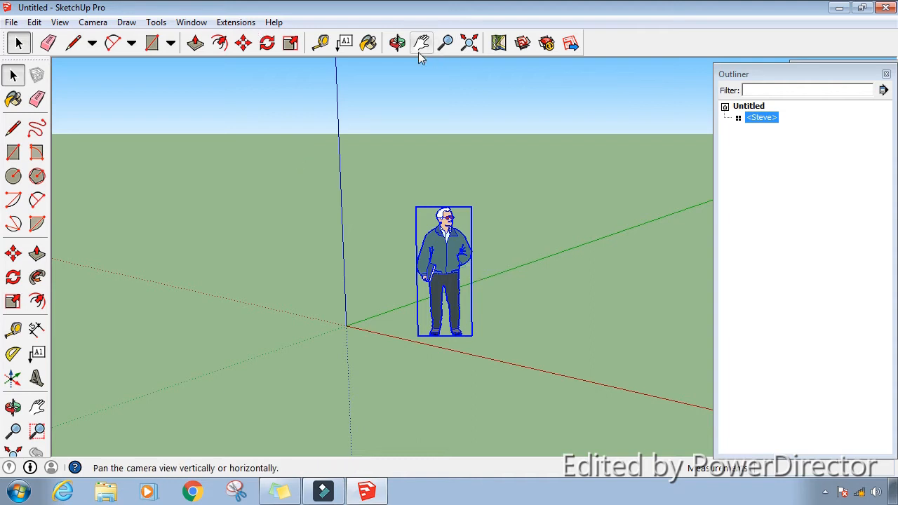
Scale the figure up uniformly about its opposite corner, and scale it back down by a factor of about 0.86
{"action": "left_click", "coordinate": [320, 43]}
{"action": "left_click", "coordinate": [291, 43]}
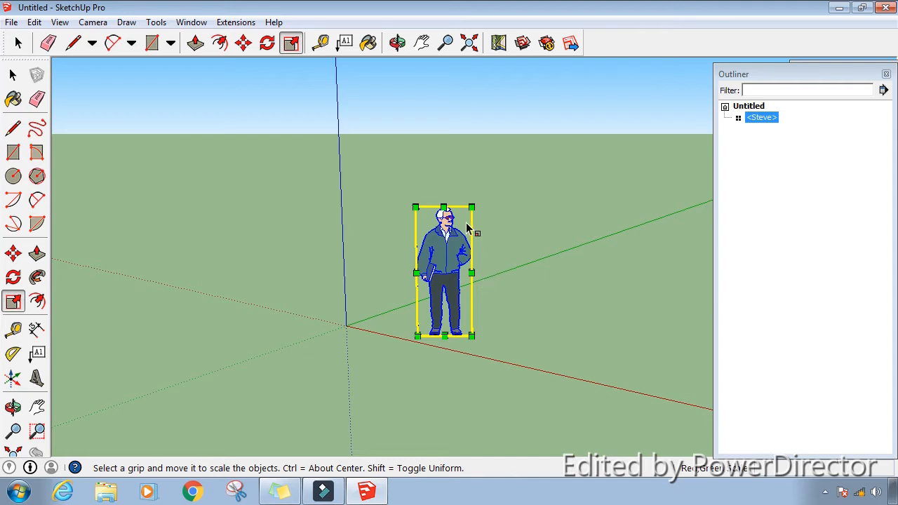
{"action": "left_click_drag", "start_coordinate": [472, 206], "coordinate": [505, 181]}
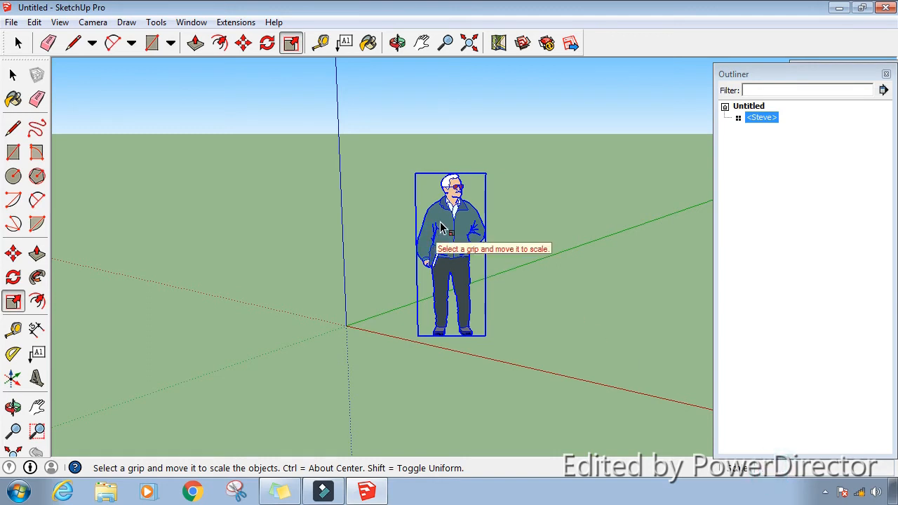
{"action": "left_click", "coordinate": [431, 248]}
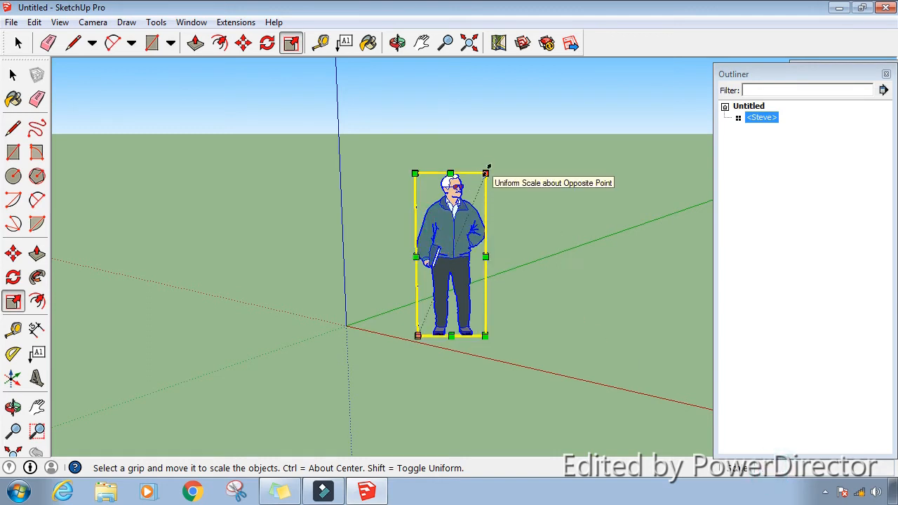
{"action": "left_click_drag", "start_coordinate": [485, 173], "coordinate": [470, 200]}
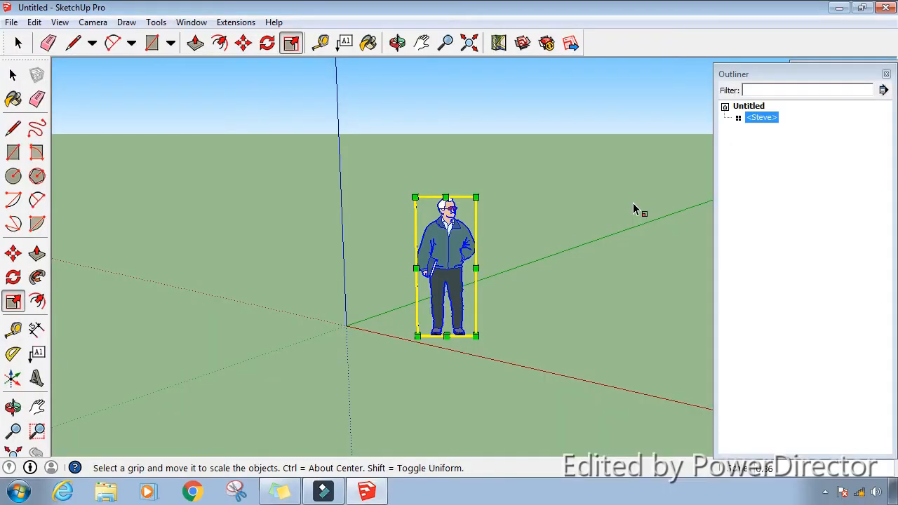
Copy the scaled figure and paste the duplicate beside the original, farther from the origin
{"action": "left_click", "coordinate": [34, 22]}
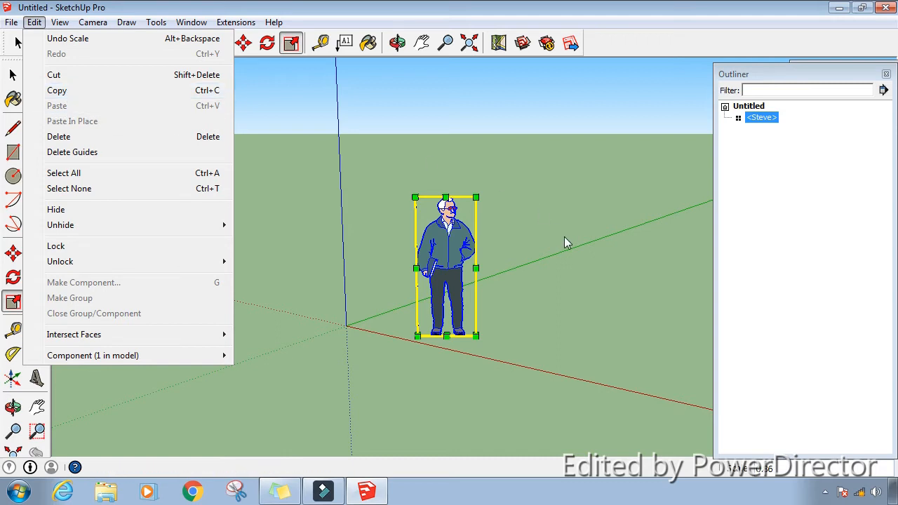
{"action": "left_click", "coordinate": [568, 260]}
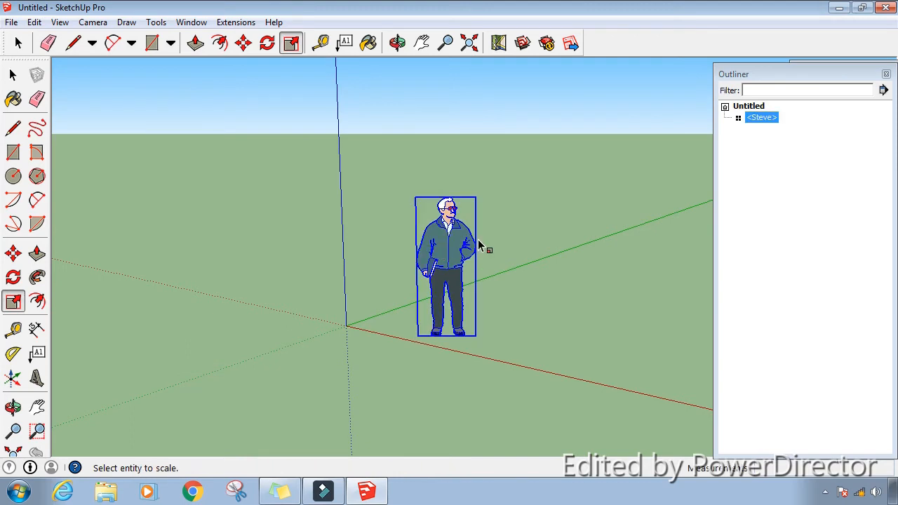
{"action": "left_click", "coordinate": [34, 22]}
{"action": "left_click", "coordinate": [68, 88]}
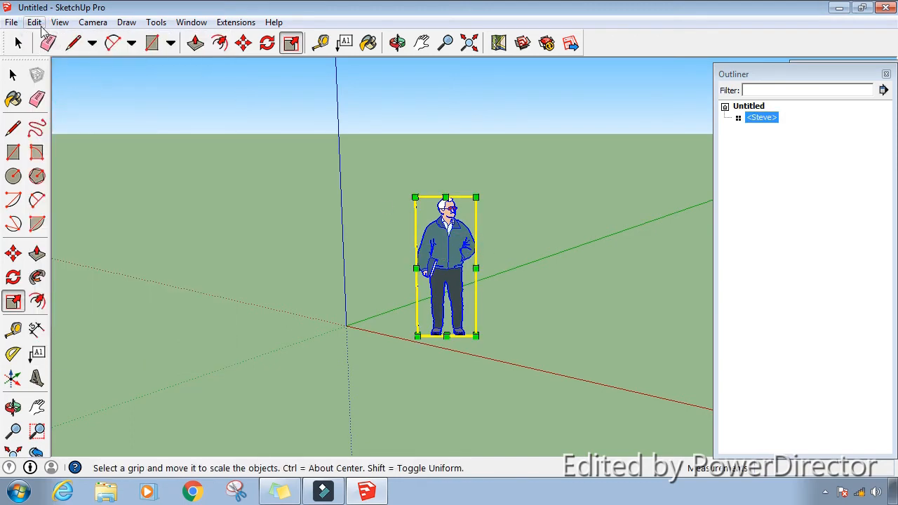
{"action": "left_click", "coordinate": [38, 23]}
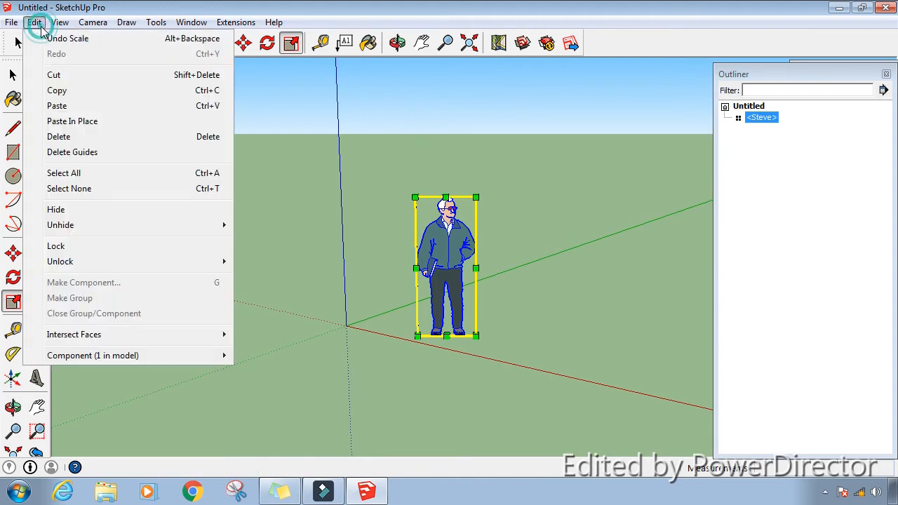
{"action": "left_click", "coordinate": [88, 106]}
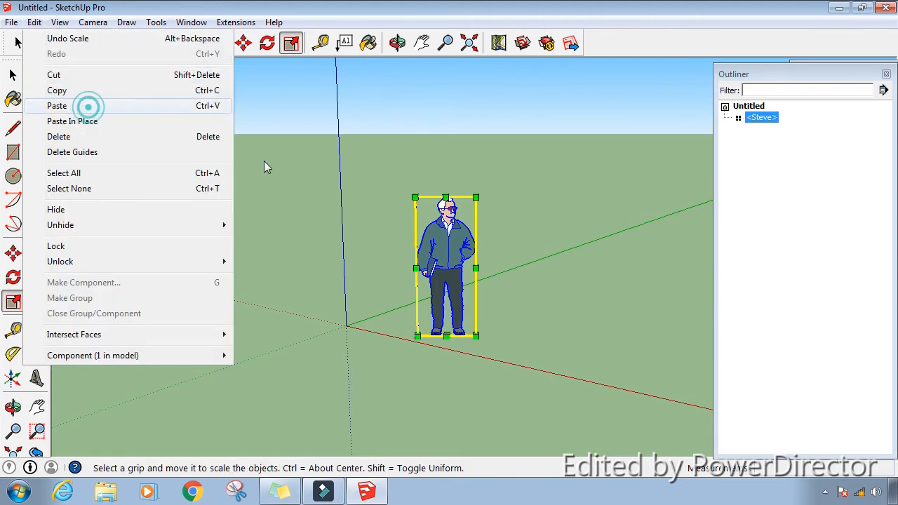
{"action": "left_click", "coordinate": [516, 349]}
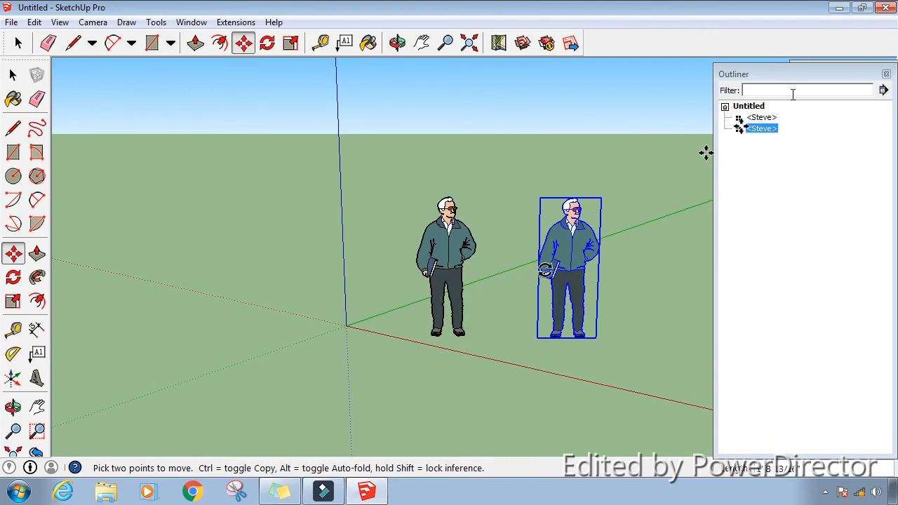
Close the Outliner and move the pasted figure closer to the original
{"action": "left_click", "coordinate": [886, 74]}
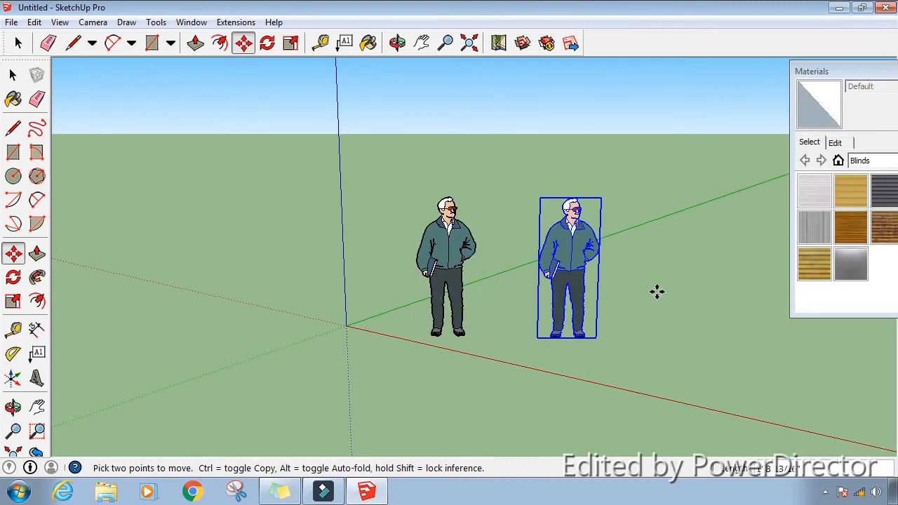
{"action": "left_click", "coordinate": [625, 289]}
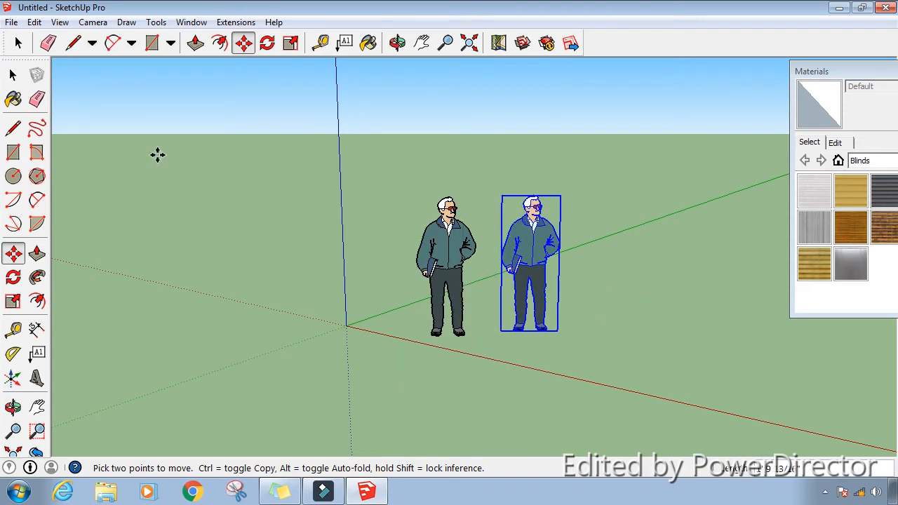
Select both figures together, make them a group, and clear the selection
{"action": "left_click", "coordinate": [12, 75]}
{"action": "left_click", "coordinate": [452, 278], "text": "shift"}
{"action": "left_click", "coordinate": [34, 22]}
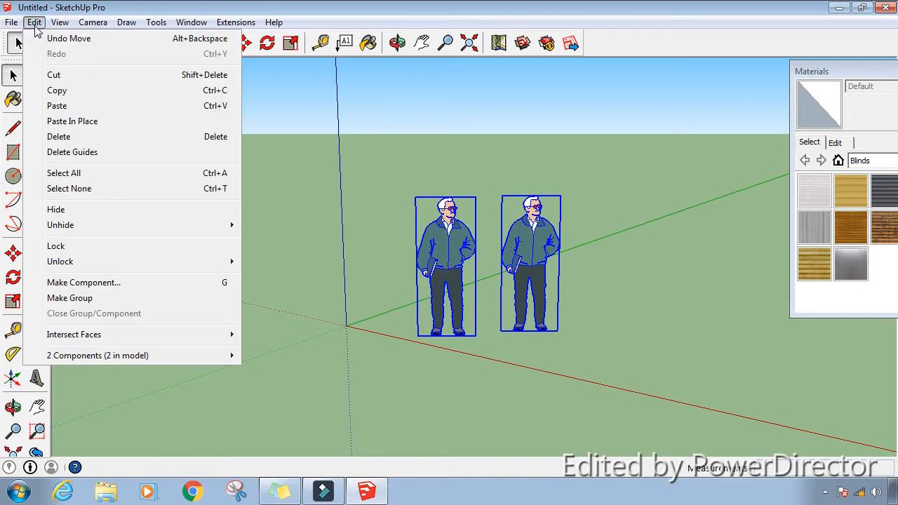
{"action": "left_click", "coordinate": [88, 300]}
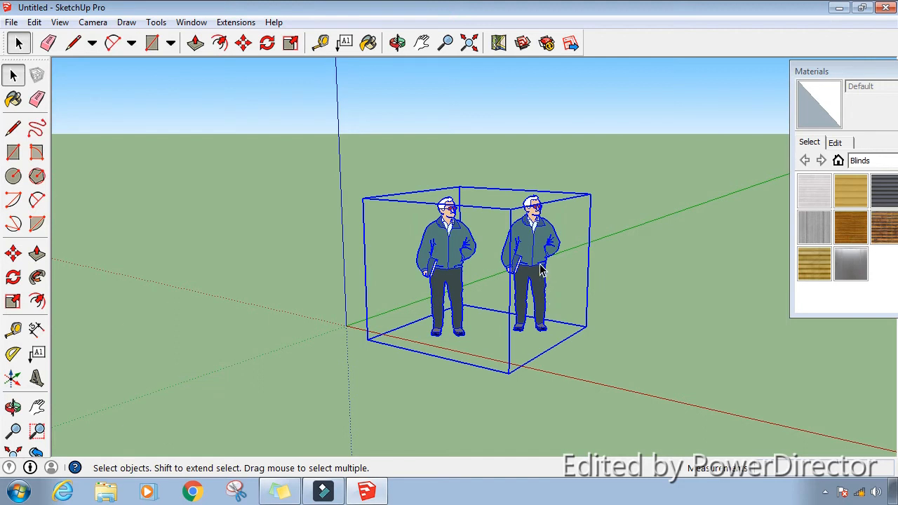
{"action": "left_click", "coordinate": [585, 262]}
{"action": "left_click", "coordinate": [539, 260]}
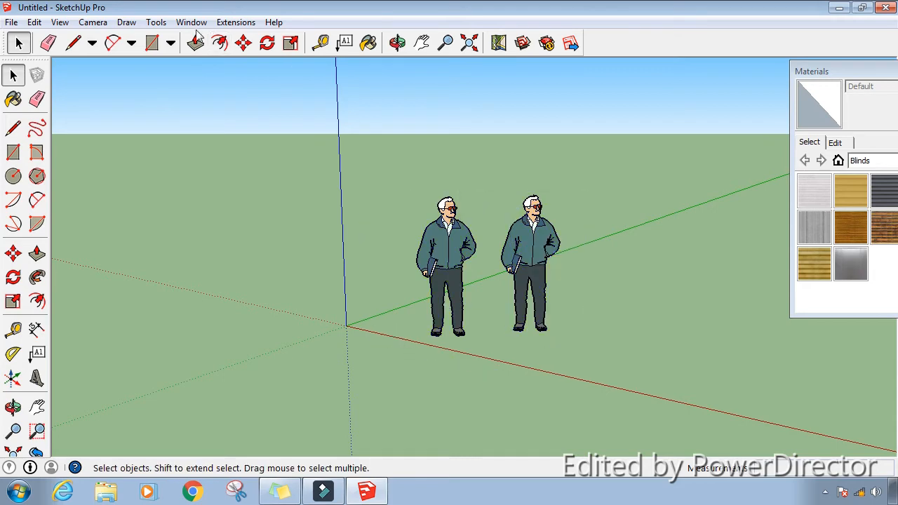
Move the two grouped figures together as one object near the origin, undoing the last change between moves
{"action": "left_click", "coordinate": [243, 42]}
{"action": "left_click_drag", "start_coordinate": [567, 247], "coordinate": [537, 245]}
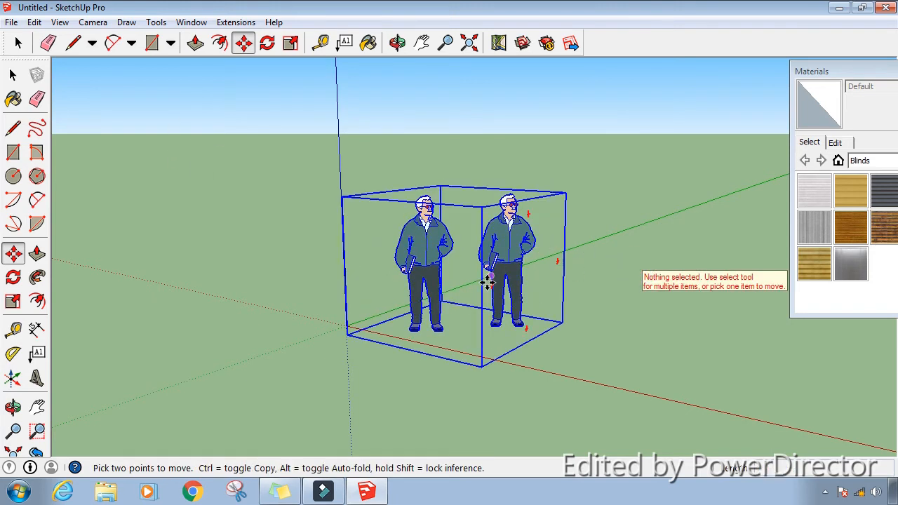
{"action": "left_click", "coordinate": [34, 23]}
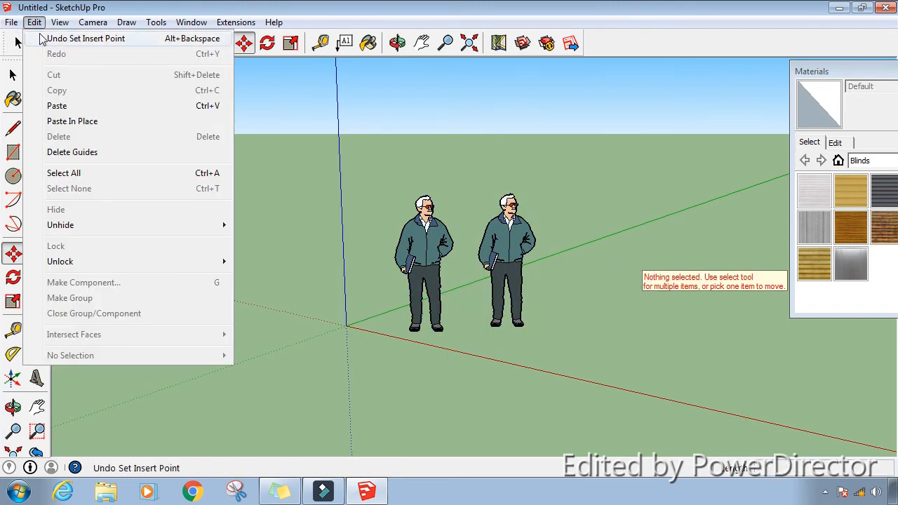
{"action": "left_click", "coordinate": [51, 39]}
{"action": "left_click", "coordinate": [535, 235]}
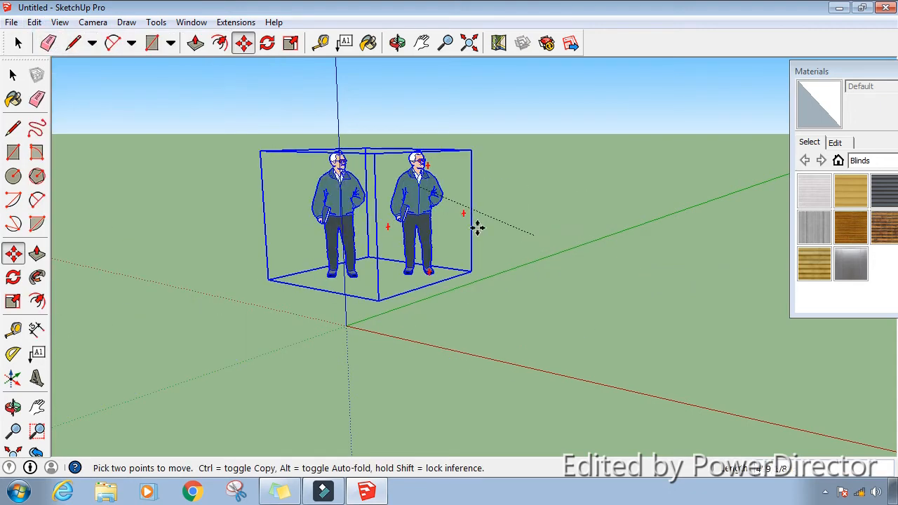
{"action": "left_click", "coordinate": [549, 252]}
Select the two figures nearest the origin together and make them a group
{"action": "left_click", "coordinate": [417, 261]}
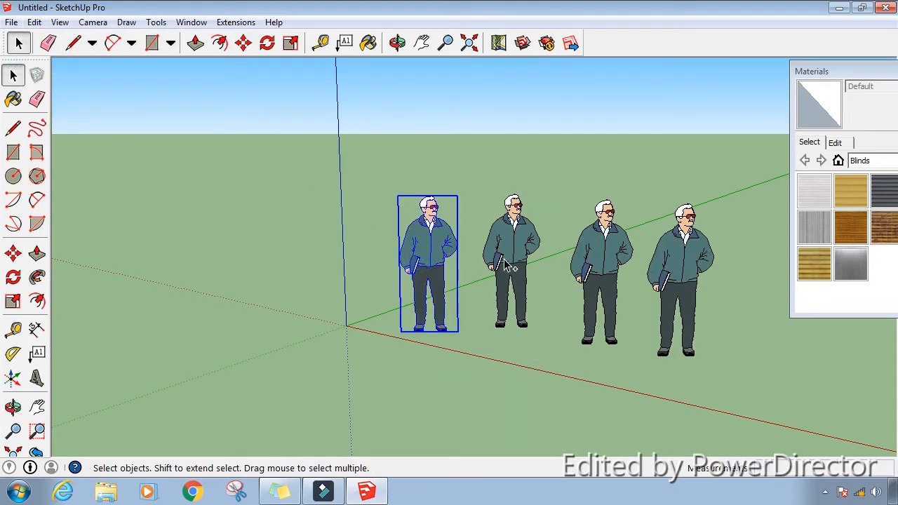
{"action": "left_click", "coordinate": [511, 261], "text": "shift"}
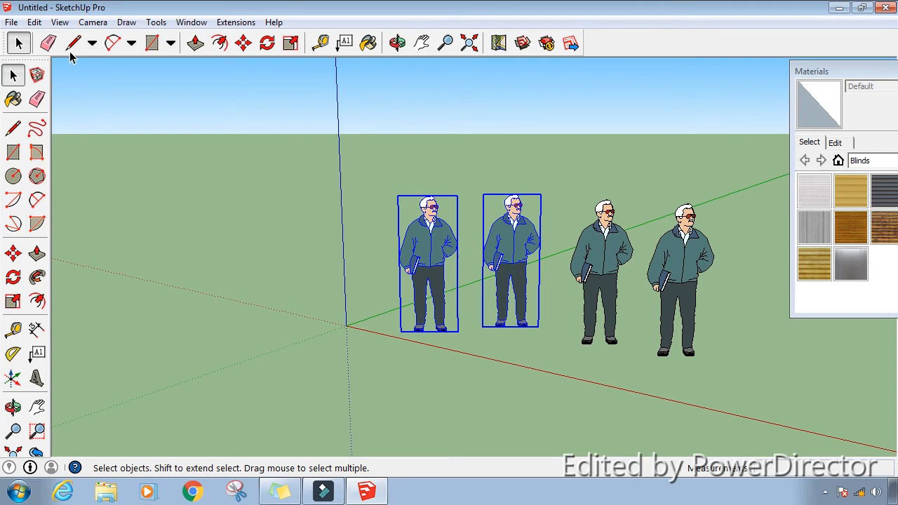
{"action": "left_click", "coordinate": [34, 22]}
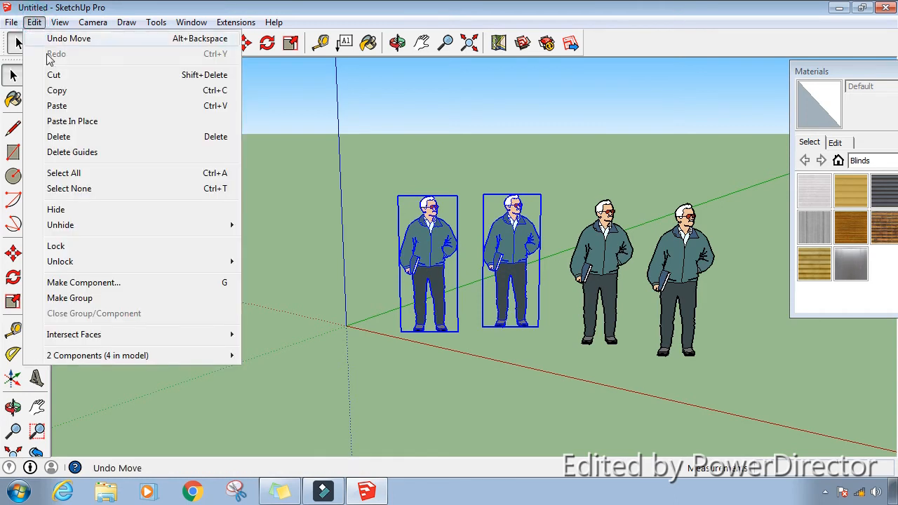
{"action": "left_click", "coordinate": [109, 298]}
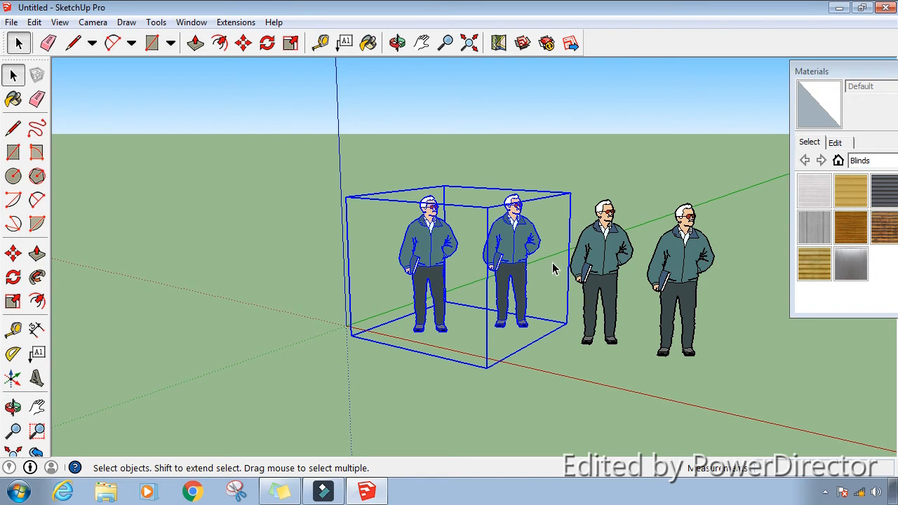
Clear the selection, reselect the group of two figures, and lock it
{"action": "left_click", "coordinate": [584, 349]}
{"action": "left_click", "coordinate": [504, 293]}
{"action": "left_click", "coordinate": [31, 23]}
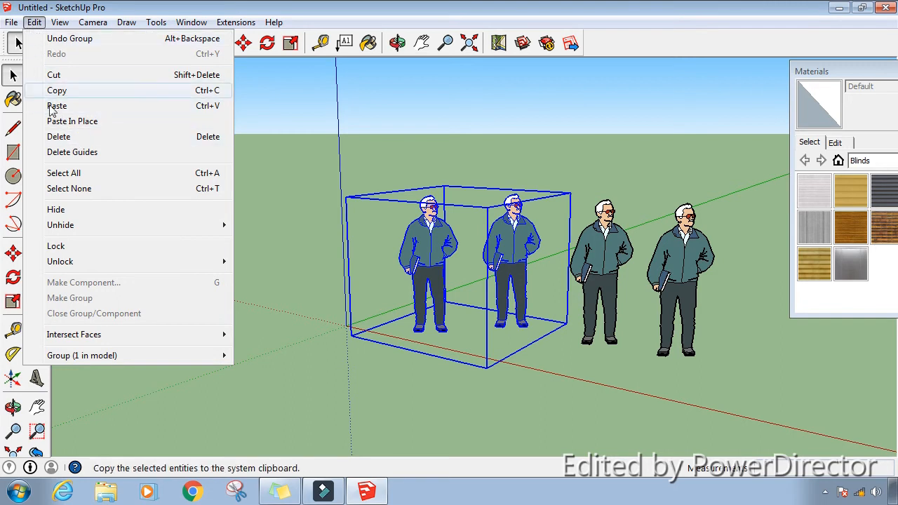
{"action": "left_click", "coordinate": [103, 251]}
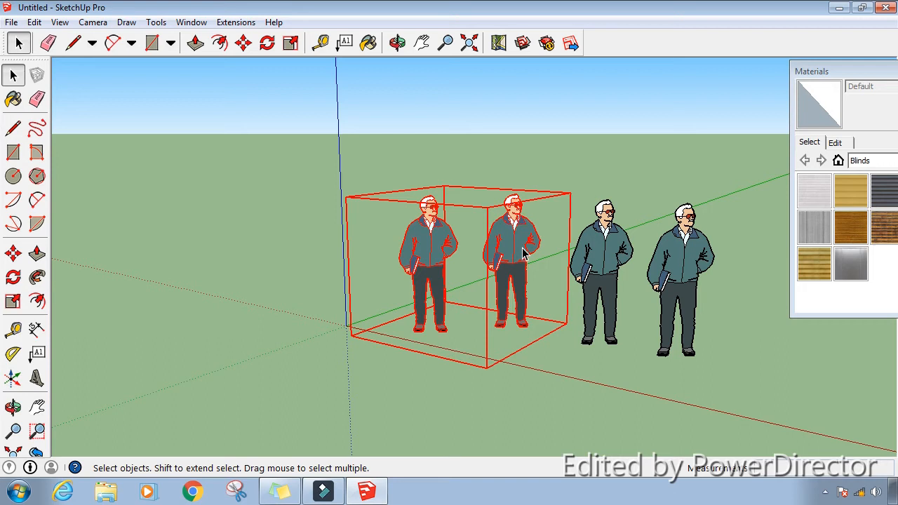
Compare selecting an unlocked figure with selecting the locked group, and examine which commands remain available for the locked group
{"action": "left_click", "coordinate": [612, 254]}
{"action": "left_click_drag", "start_coordinate": [651, 311], "coordinate": [651, 310]}
{"action": "left_click", "coordinate": [602, 289]}
{"action": "left_click_drag", "start_coordinate": [603, 254], "coordinate": [616, 286]}
{"action": "left_click", "coordinate": [619, 263]}
{"action": "left_click", "coordinate": [523, 266]}
{"action": "mouse_move", "coordinate": [513, 249]}
{"action": "left_mouse_down"}
{"action": "mouse_move", "coordinate": [566, 202]}
{"action": "mouse_move", "coordinate": [526, 239]}
{"action": "left_mouse_up"}
{"action": "left_click", "coordinate": [645, 355]}
{"action": "left_click", "coordinate": [498, 267]}
{"action": "right_click", "coordinate": [523, 247]}
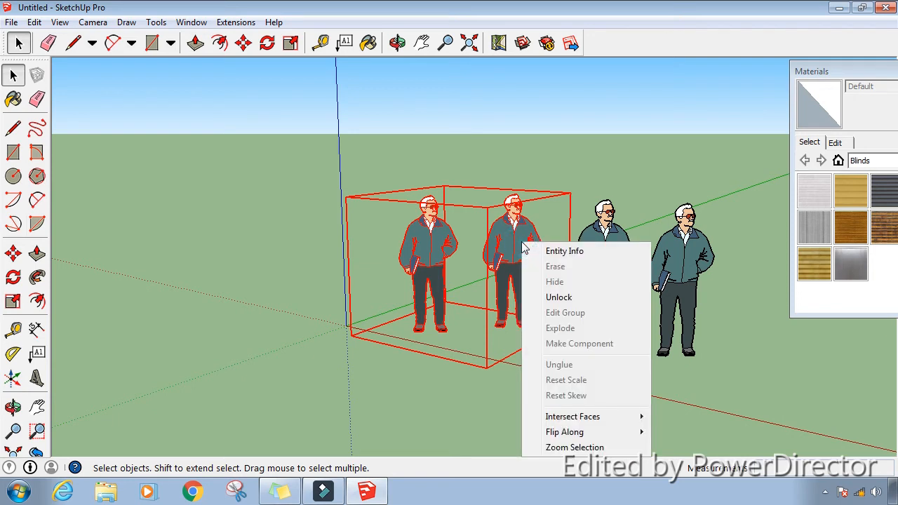
{"action": "left_click", "coordinate": [512, 223]}
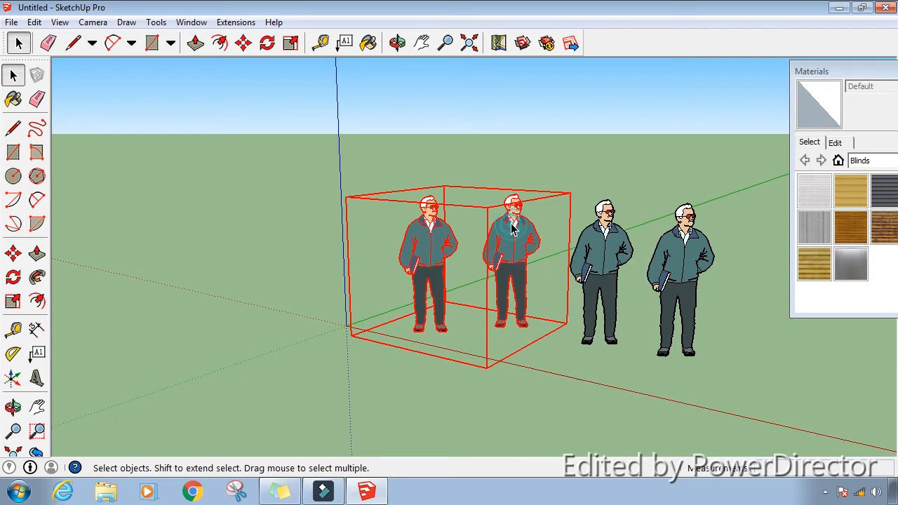
{"action": "right_click", "coordinate": [513, 220]}
{"action": "left_click", "coordinate": [527, 243]}
Select the ungrouped figure beside the locked group, and reselect the locked group to compare their selection highlights
{"action": "left_click", "coordinate": [613, 264]}
{"action": "left_click", "coordinate": [650, 310]}
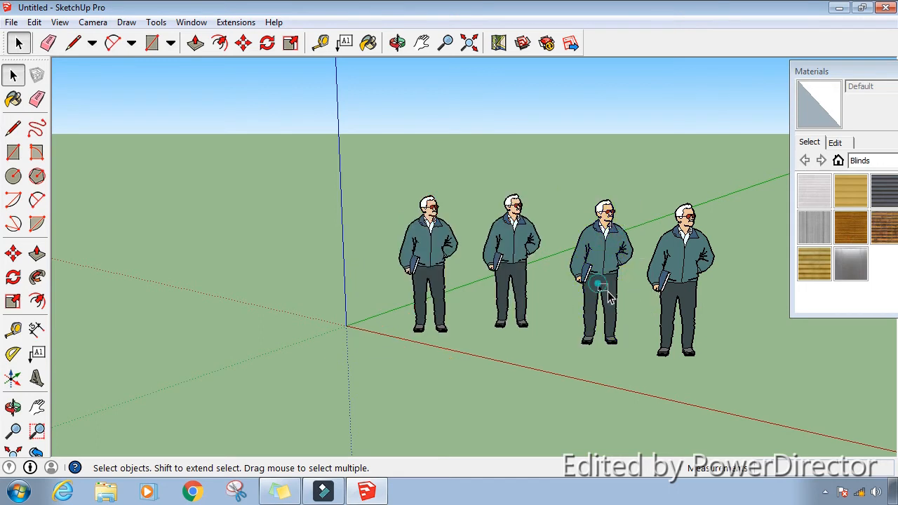
{"action": "left_click", "coordinate": [615, 285]}
{"action": "left_click_drag", "start_coordinate": [615, 280], "coordinate": [616, 255]}
{"action": "left_click", "coordinate": [616, 254]}
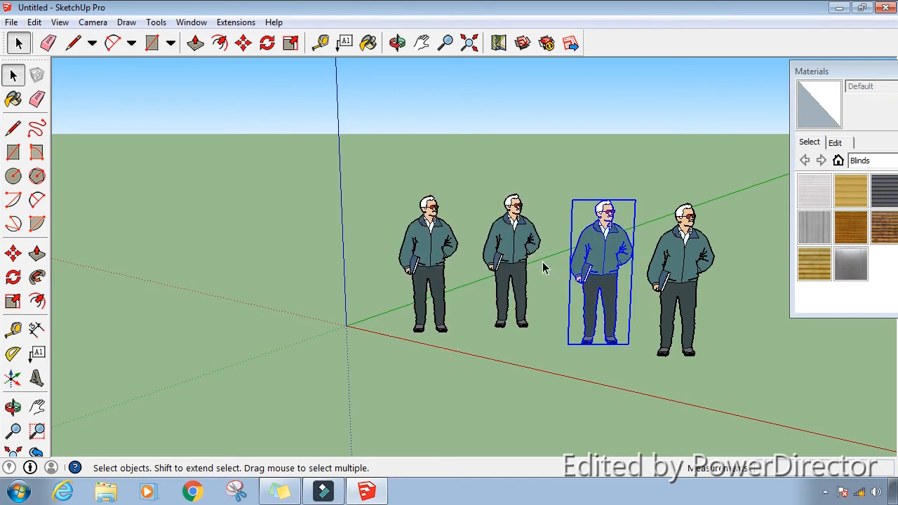
{"action": "left_click", "coordinate": [515, 259]}
{"action": "left_click", "coordinate": [566, 201]}
{"action": "left_click", "coordinate": [513, 240]}
{"action": "left_click", "coordinate": [646, 355]}
{"action": "left_click", "coordinate": [491, 253]}
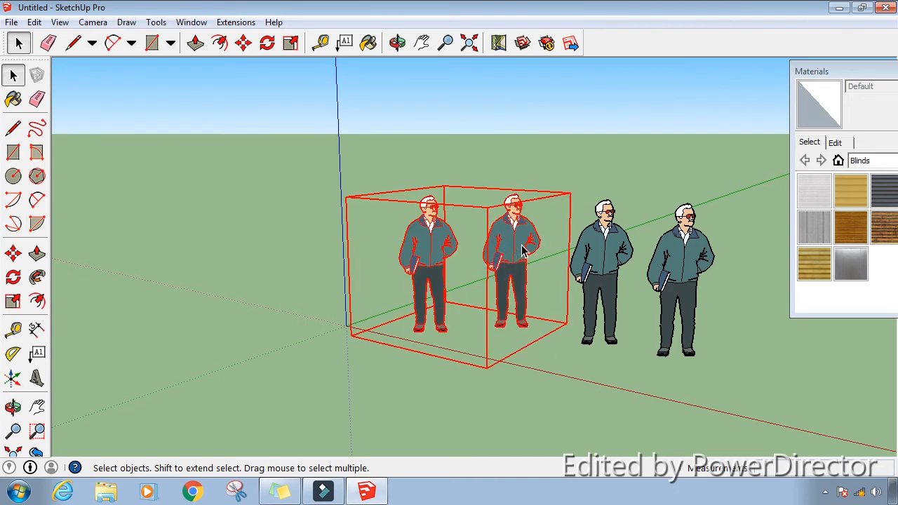
Unlock the selected group of two figures, clear the selection, and reselect the group
{"action": "right_click", "coordinate": [522, 245]}
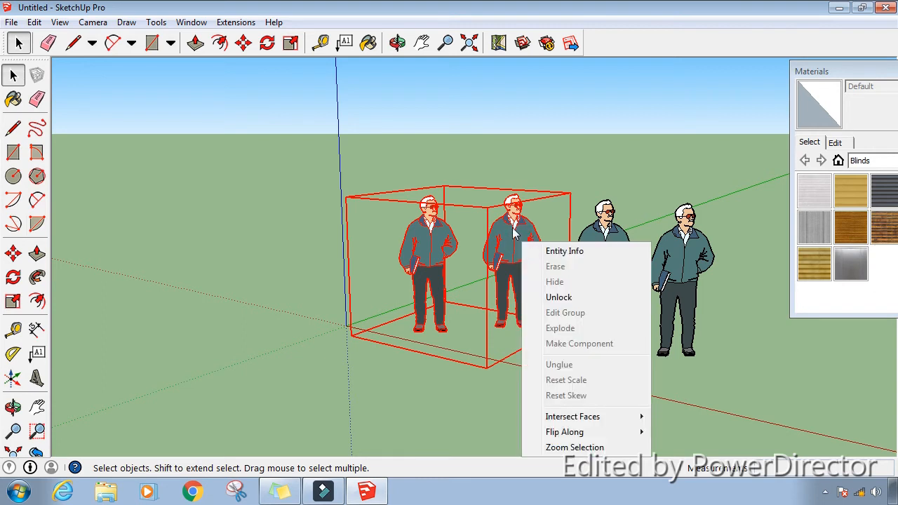
{"action": "right_click", "coordinate": [513, 228]}
{"action": "right_click", "coordinate": [513, 223]}
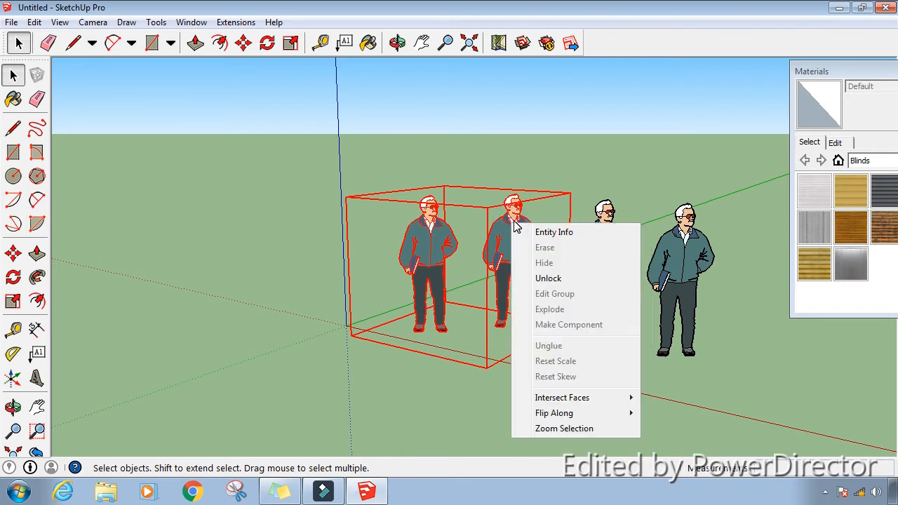
{"action": "left_click", "coordinate": [563, 168]}
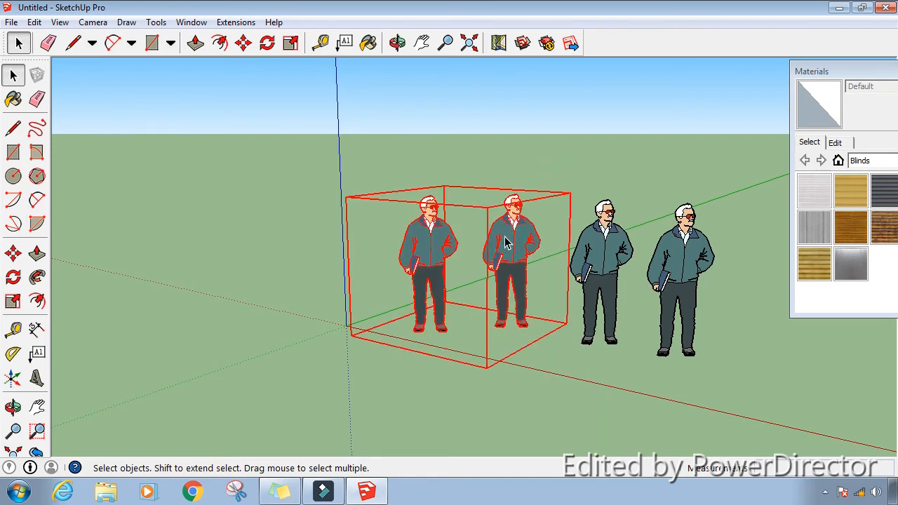
{"action": "right_click", "coordinate": [505, 237]}
{"action": "left_click", "coordinate": [34, 22]}
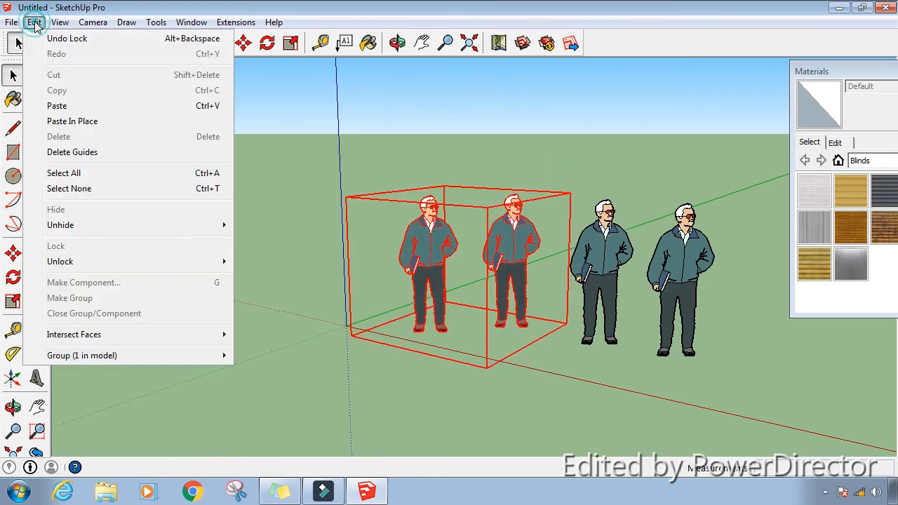
{"action": "mouse_move", "coordinate": [80, 264]}
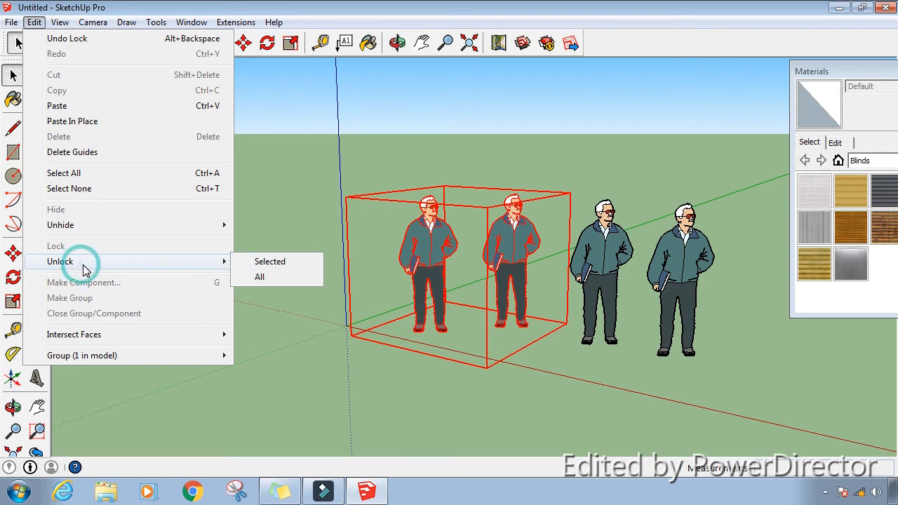
{"action": "left_click", "coordinate": [275, 266]}
{"action": "left_click", "coordinate": [583, 361]}
{"action": "left_click", "coordinate": [521, 273]}
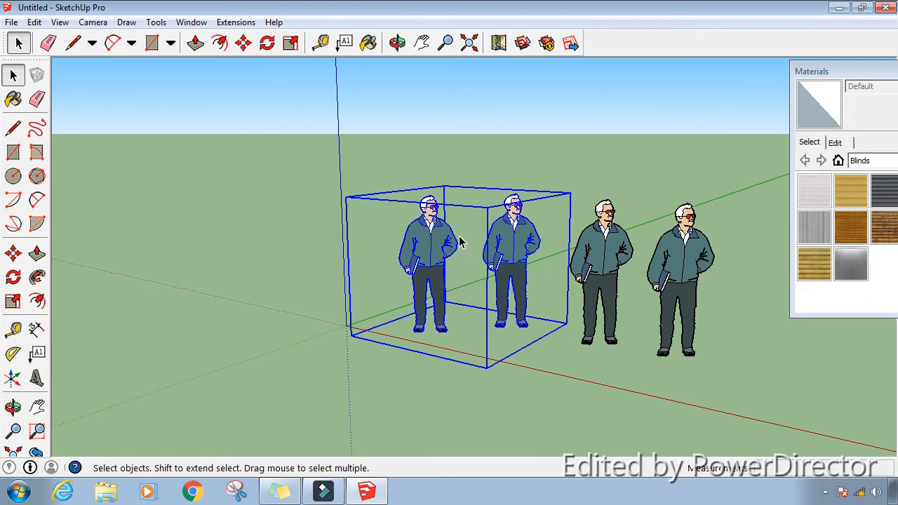
Explode the unlocked group back into two separate figures
{"action": "left_click", "coordinate": [32, 23]}
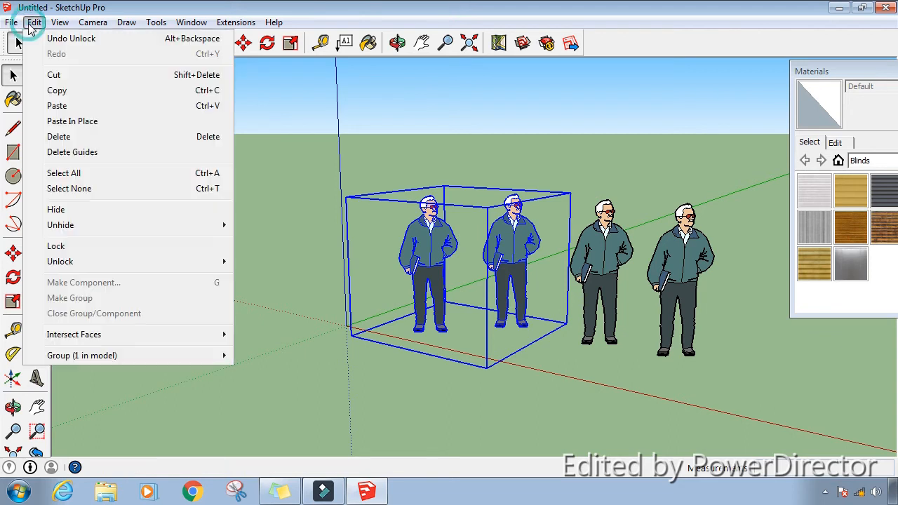
{"action": "left_click", "coordinate": [443, 265]}
{"action": "right_click", "coordinate": [443, 267]}
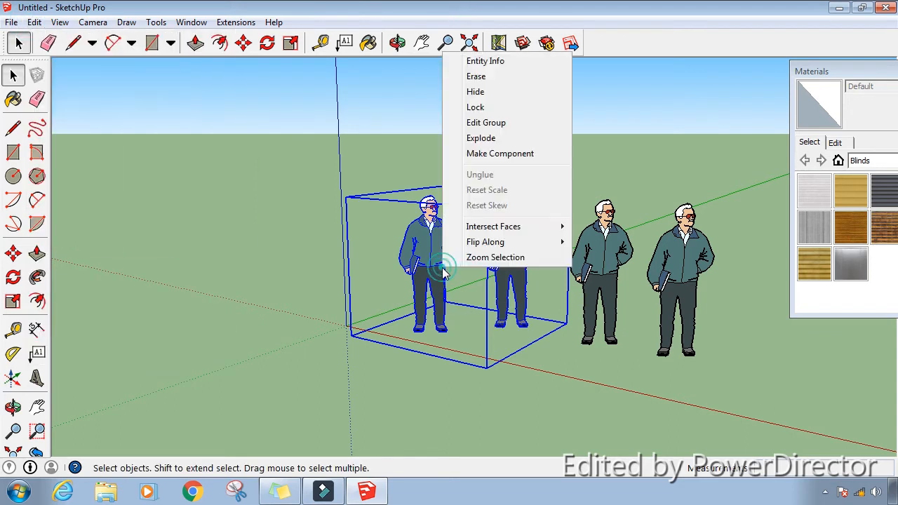
{"action": "left_click", "coordinate": [484, 139]}
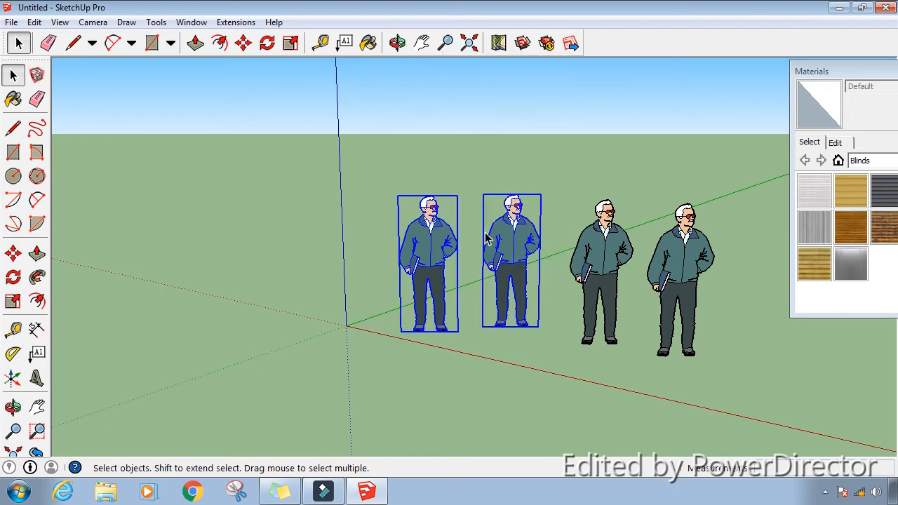
Select the two figures nearest the origin together and hide them
{"action": "left_click", "coordinate": [534, 355]}
{"action": "left_click", "coordinate": [504, 278]}
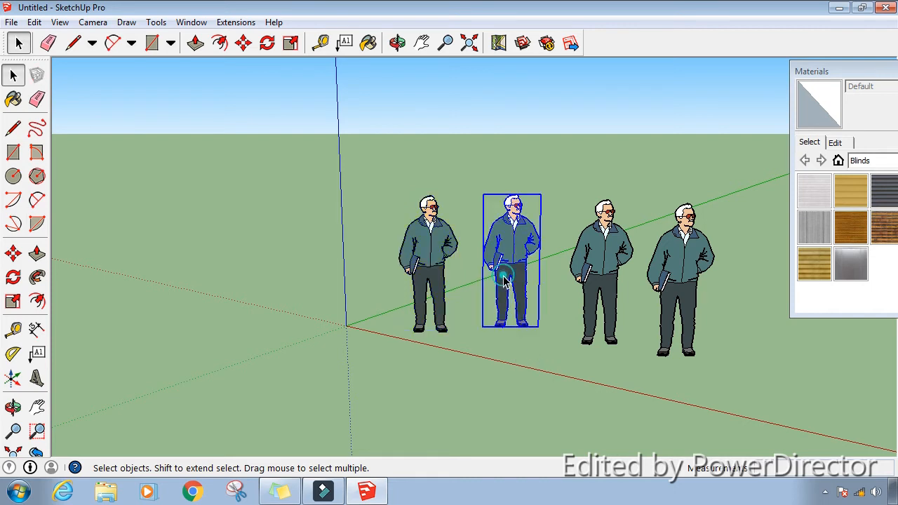
{"action": "left_click", "coordinate": [433, 290], "text": "shift"}
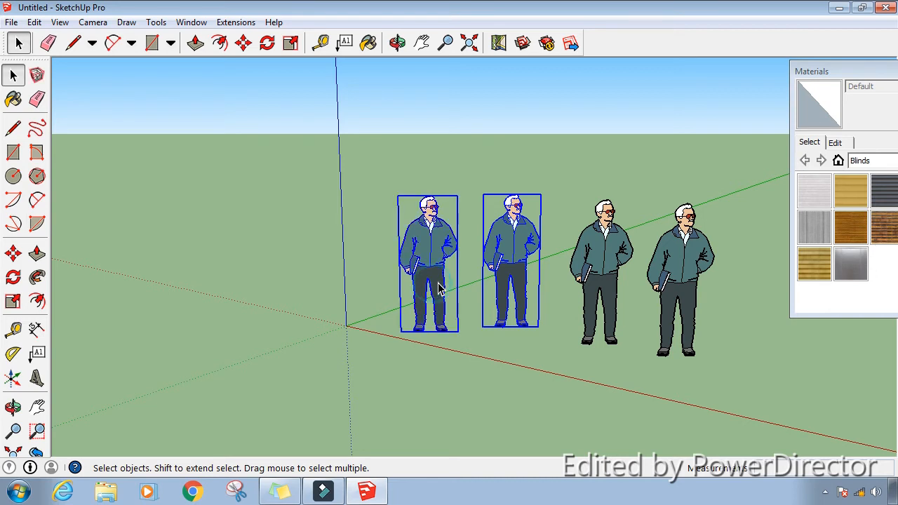
{"action": "left_click", "coordinate": [34, 23]}
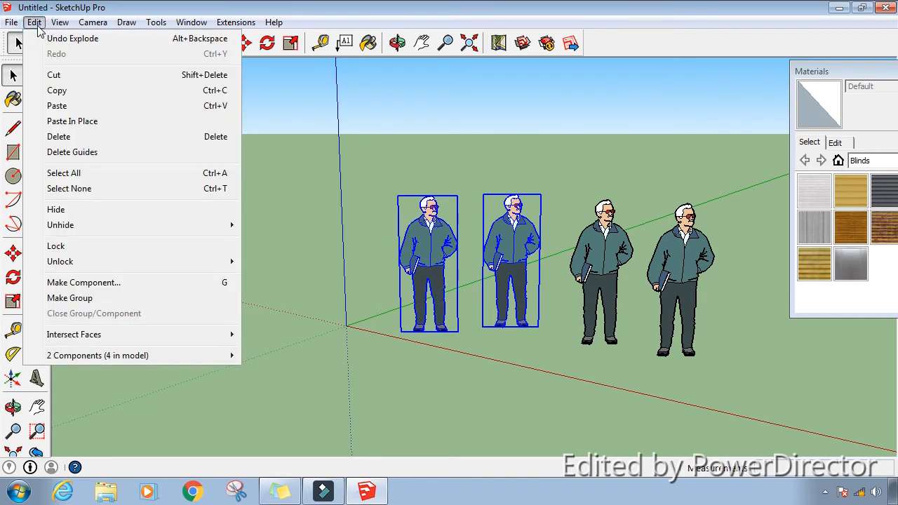
{"action": "left_click", "coordinate": [125, 211]}
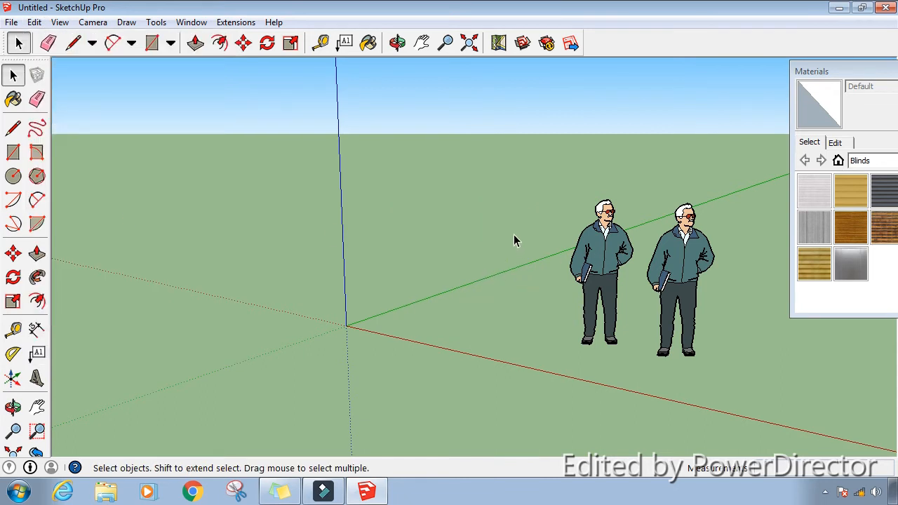
Unhide all hidden figures in the model
{"action": "left_click", "coordinate": [35, 23]}
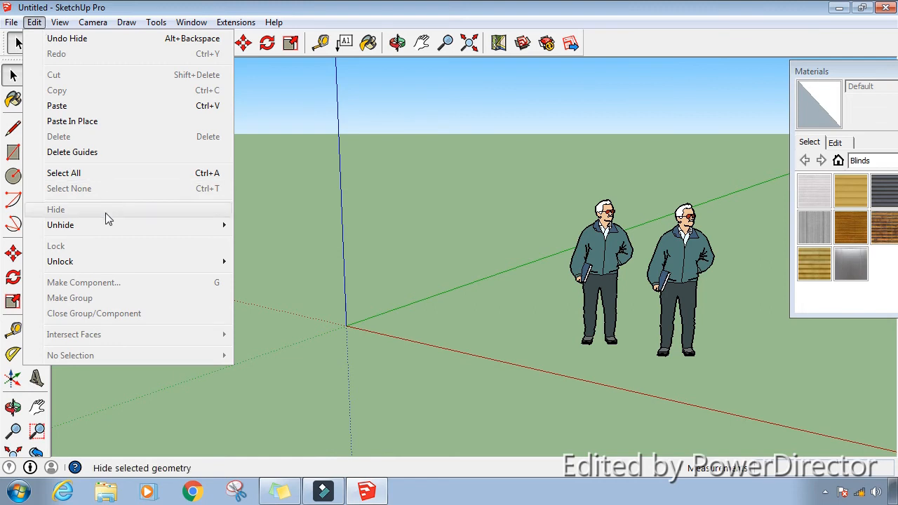
{"action": "mouse_move", "coordinate": [115, 231]}
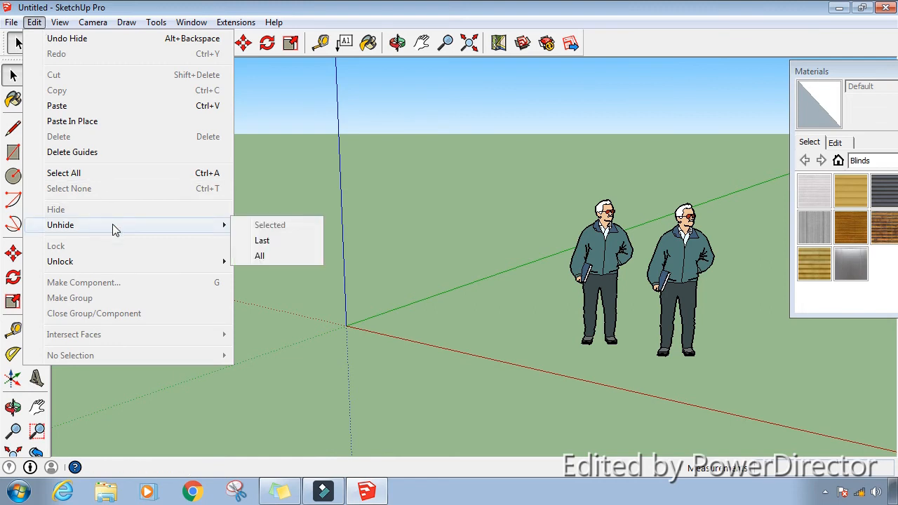
{"action": "left_click", "coordinate": [281, 257]}
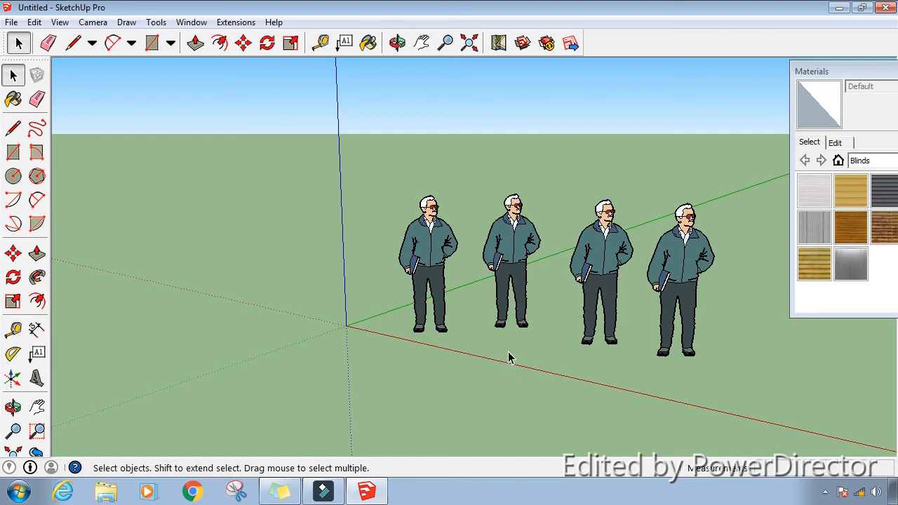
Delete all four figures one after another to empty the model
{"action": "left_click", "coordinate": [603, 301]}
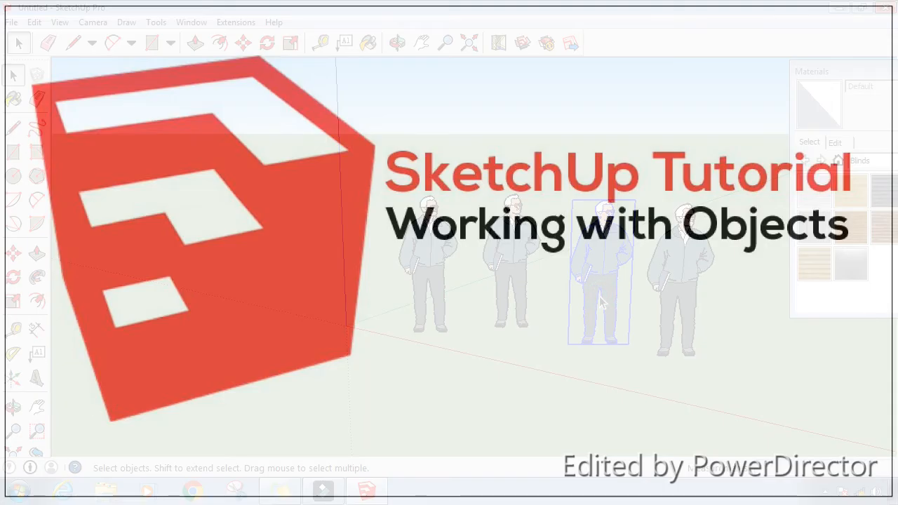
{"action": "key", "text": "Delete"}
{"action": "left_click", "coordinate": [678, 298]}
{"action": "key", "text": "Delete"}
{"action": "left_click", "coordinate": [503, 272]}
{"action": "key", "text": "Delete"}
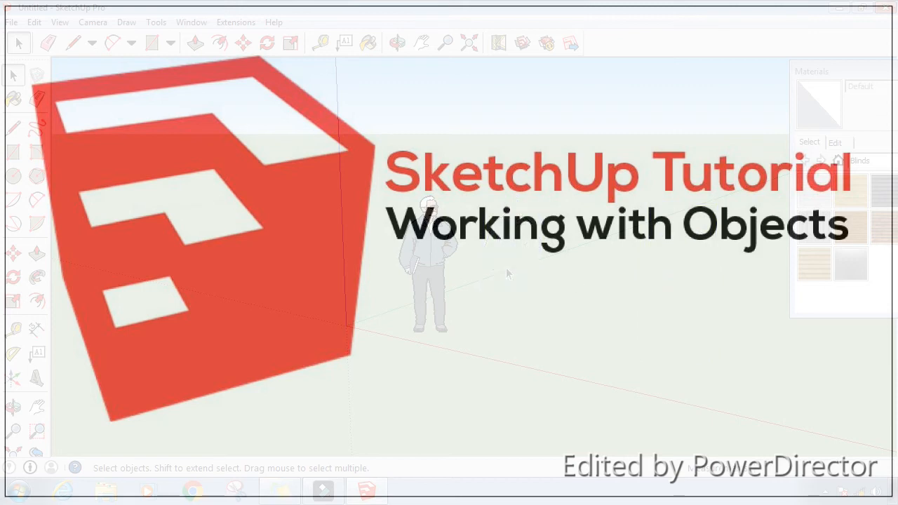
{"action": "left_click", "coordinate": [433, 282]}
{"action": "key", "text": "Delete"}
Draw a rectangle on the ground between the red and green axes, and return to the Select tool
{"action": "key", "text": "r"}
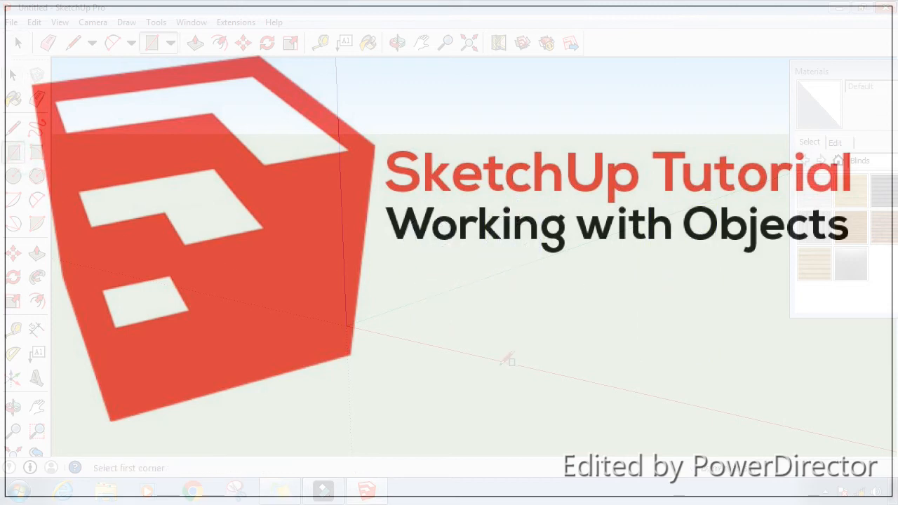
{"action": "left_click", "coordinate": [433, 316]}
{"action": "left_click", "coordinate": [654, 285]}
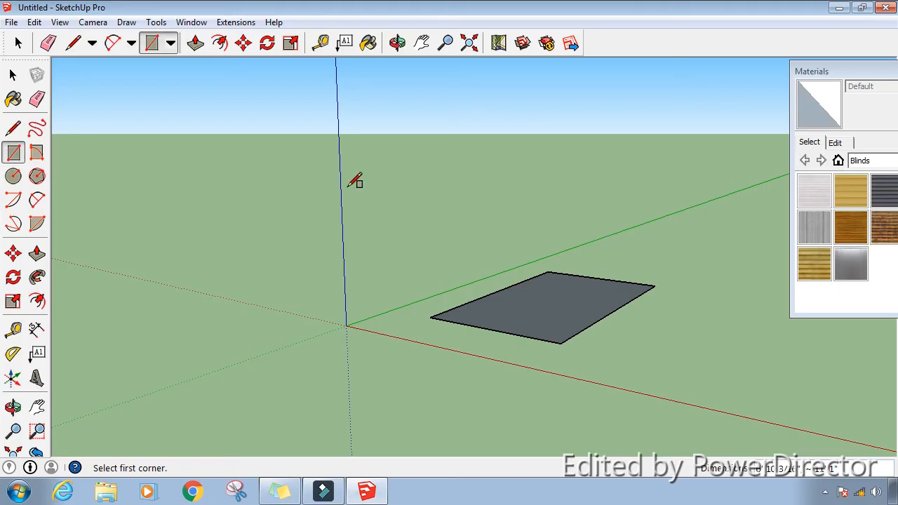
{"action": "left_click", "coordinate": [84, 96]}
{"action": "left_click", "coordinate": [315, 187]}
{"action": "left_click", "coordinate": [14, 75]}
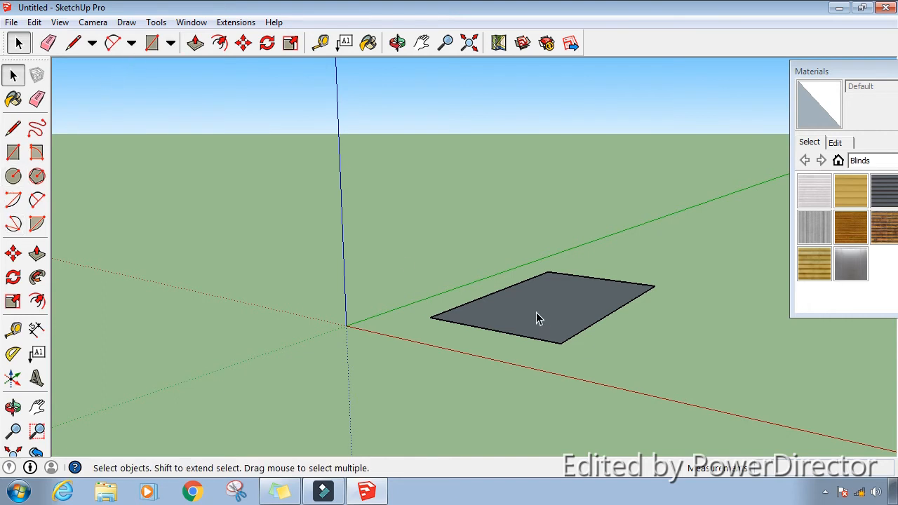
Push/Pull the rectangle's face upward to turn it into a low box
{"action": "left_click", "coordinate": [196, 43]}
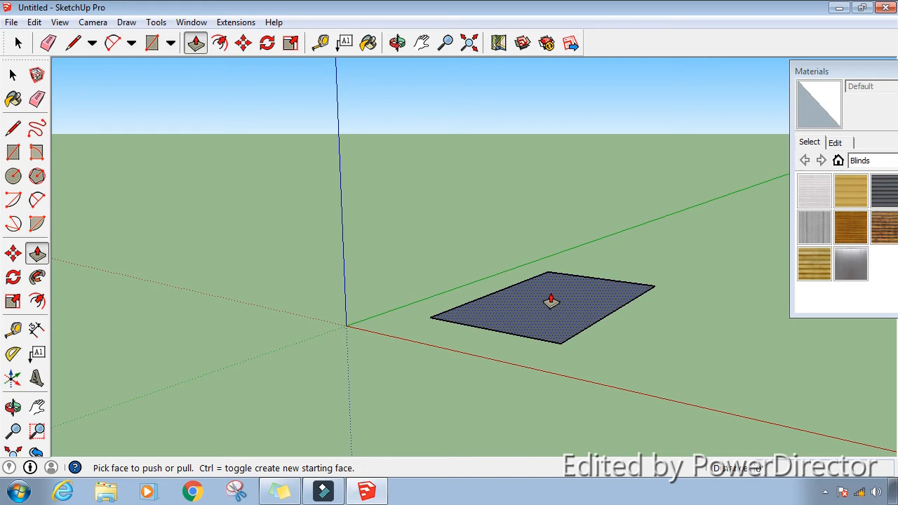
{"action": "left_click_drag", "start_coordinate": [551, 302], "coordinate": [554, 260]}
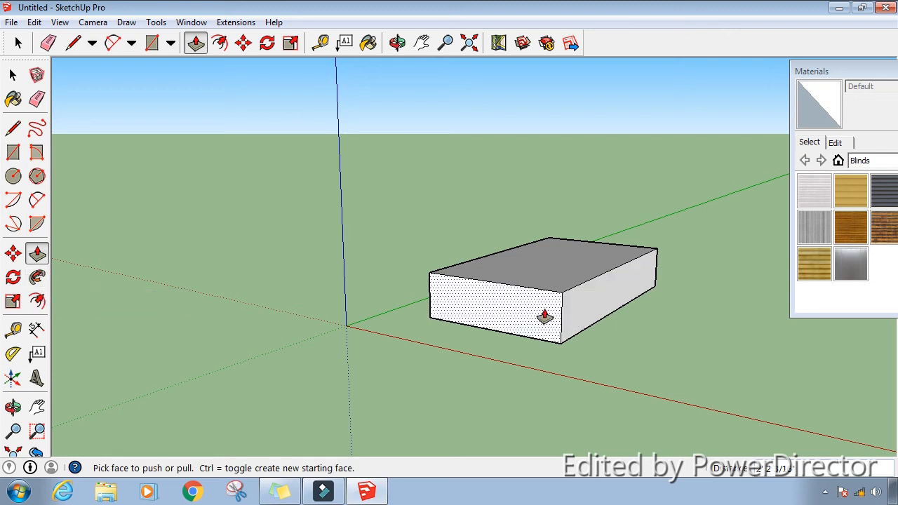
Erase all faces and edges of the box with the Eraser until the model is empty
{"action": "left_click", "coordinate": [13, 129]}
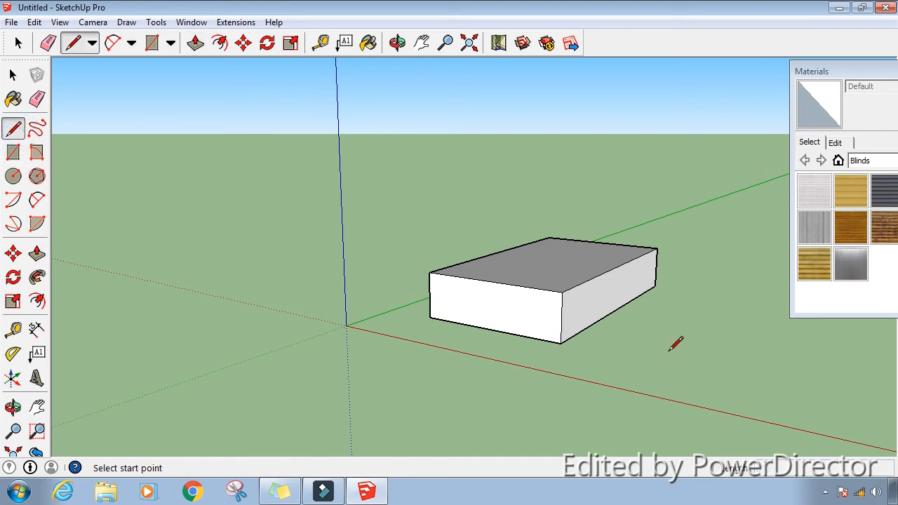
{"action": "left_click", "coordinate": [36, 99]}
{"action": "left_click", "coordinate": [523, 285]}
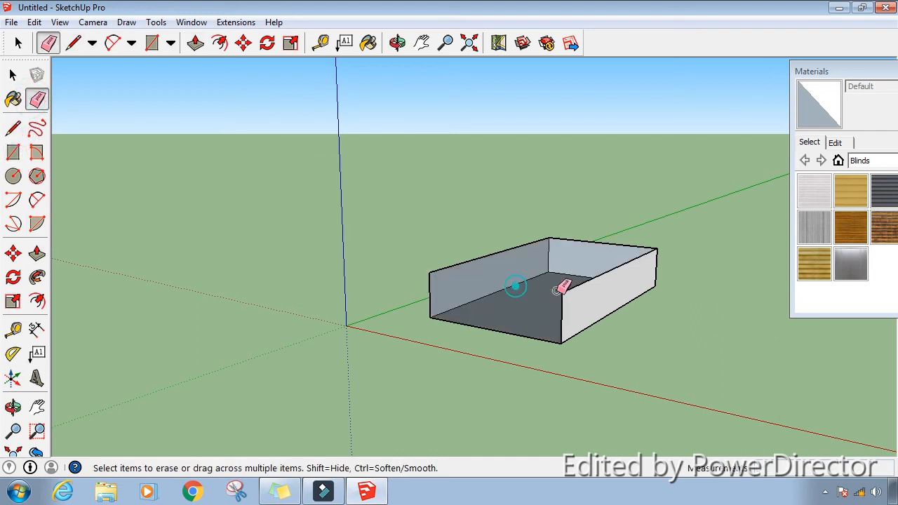
{"action": "left_click", "coordinate": [593, 277]}
{"action": "left_click", "coordinate": [616, 309]}
{"action": "left_click", "coordinate": [562, 311]}
{"action": "left_click", "coordinate": [542, 337]}
{"action": "left_click", "coordinate": [484, 329]}
{"action": "left_click", "coordinate": [475, 300]}
{"action": "left_click", "coordinate": [486, 256]}
{"action": "left_click", "coordinate": [429, 285]}
{"action": "left_click", "coordinate": [575, 255]}
{"action": "left_click", "coordinate": [593, 242]}
{"action": "left_click", "coordinate": [593, 277]}
{"action": "left_click", "coordinate": [656, 271]}
{"action": "left_click", "coordinate": [551, 259]}
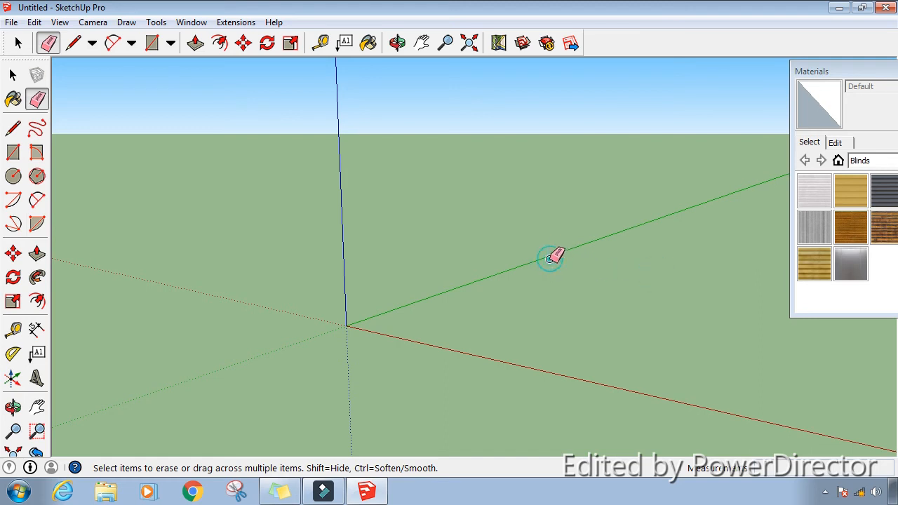
Draw one straight line on the ground between the red and green axes, running away from the origin
{"action": "left_click", "coordinate": [12, 129]}
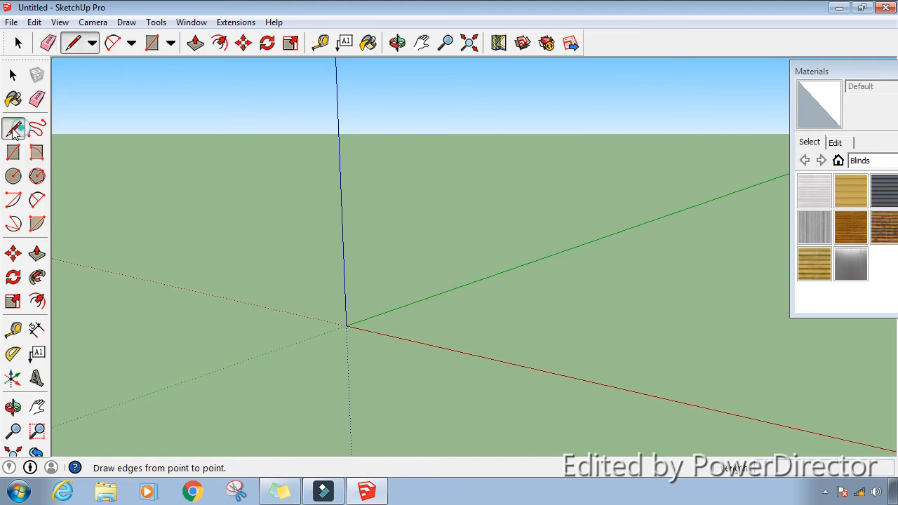
{"action": "left_click", "coordinate": [451, 319]}
{"action": "double_click", "coordinate": [614, 254]}
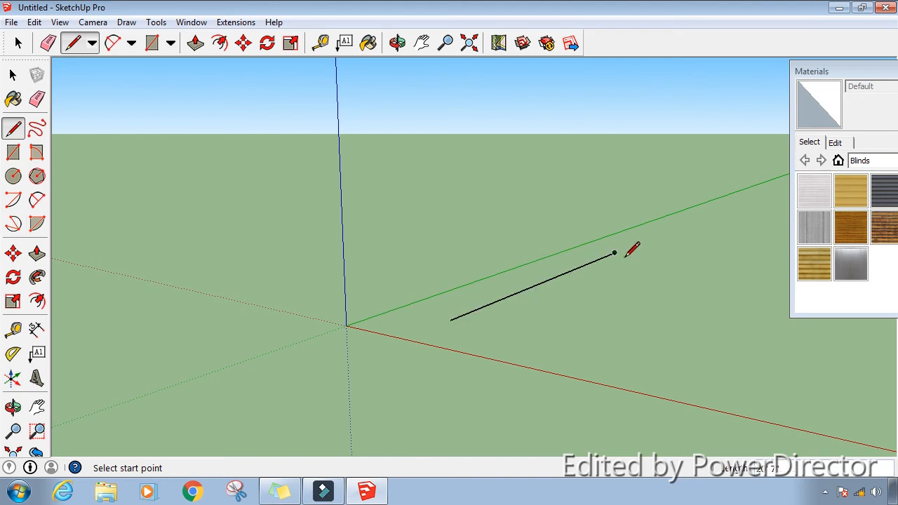
Draw an upright circle facing the green axis, centred on the near endpoint of the line
{"action": "left_click", "coordinate": [398, 43]}
{"action": "mouse_move", "coordinate": [469, 233]}
{"action": "left_mouse_down"}
{"action": "mouse_move", "coordinate": [501, 260]}
{"action": "mouse_move", "coordinate": [582, 276]}
{"action": "mouse_move", "coordinate": [550, 285]}
{"action": "mouse_move", "coordinate": [536, 302]}
{"action": "left_mouse_up"}
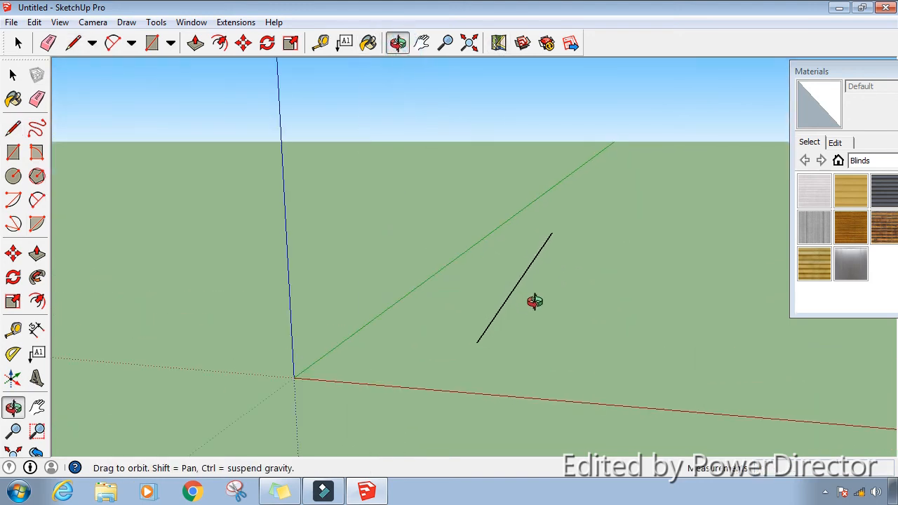
{"action": "left_click", "coordinate": [13, 176]}
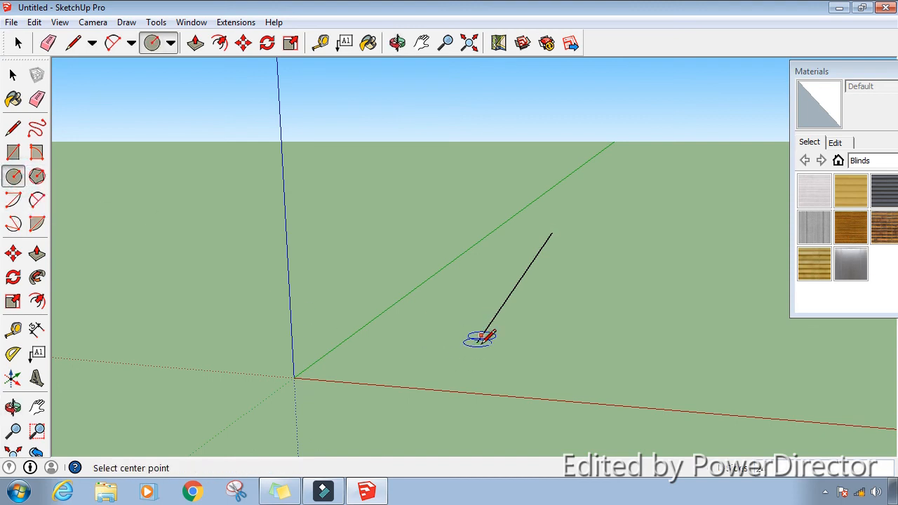
{"action": "left_click", "coordinate": [397, 43]}
{"action": "mouse_move", "coordinate": [522, 291]}
{"action": "left_mouse_down"}
{"action": "mouse_move", "coordinate": [576, 307]}
{"action": "mouse_move", "coordinate": [547, 296]}
{"action": "mouse_move", "coordinate": [568, 306]}
{"action": "left_mouse_up"}
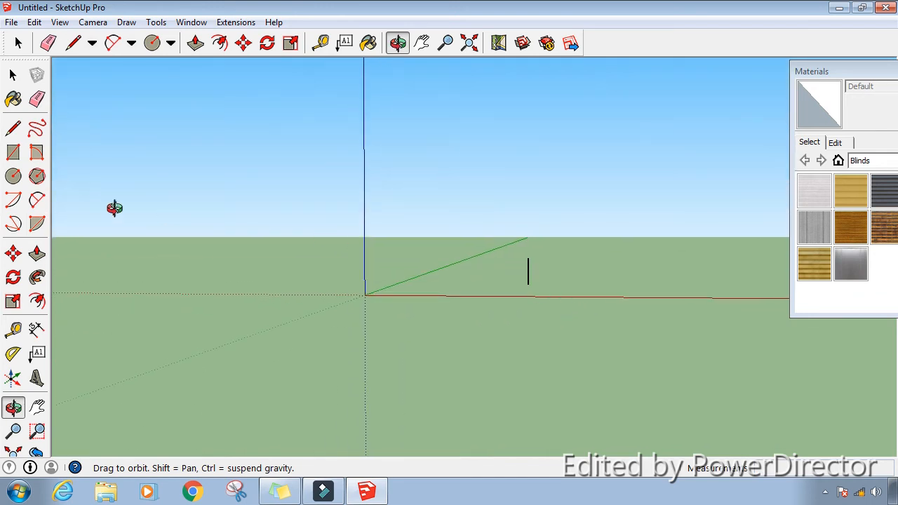
{"action": "key", "text": "c"}
{"action": "left_click", "coordinate": [528, 283]}
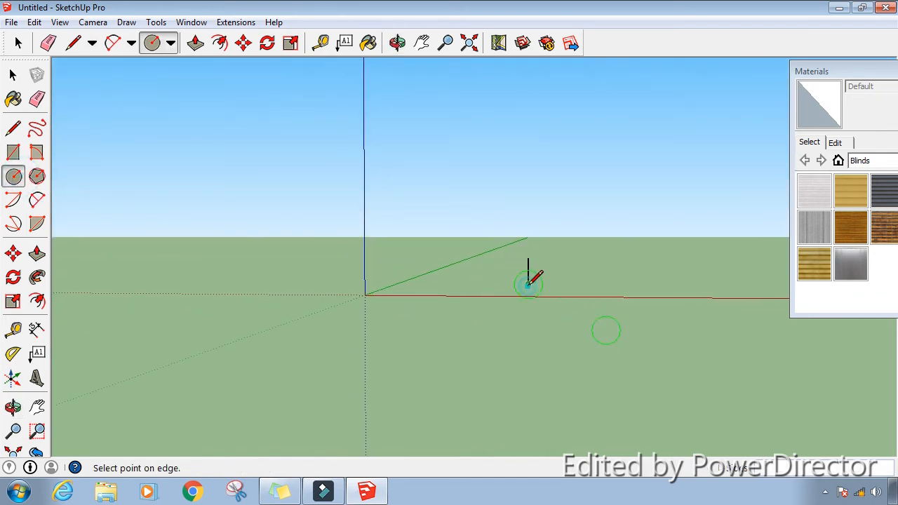
{"action": "left_click", "coordinate": [546, 299]}
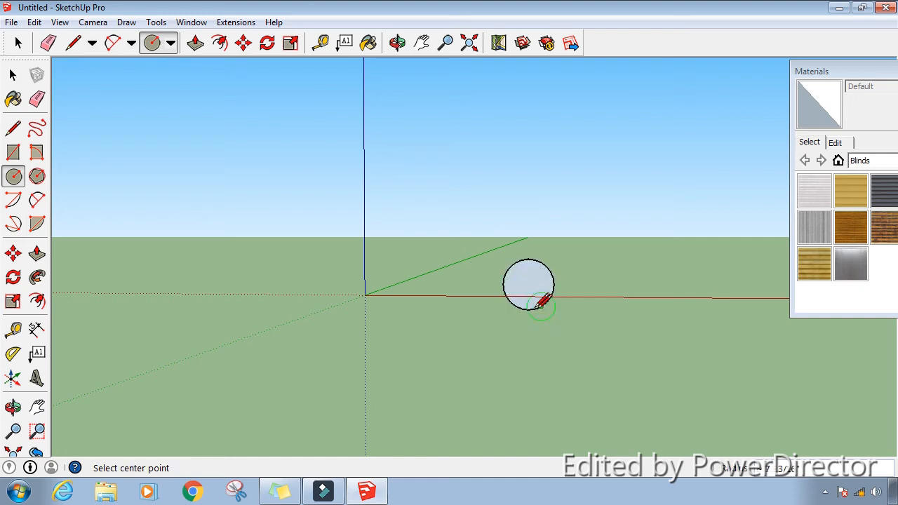
{"action": "left_click", "coordinate": [13, 73]}
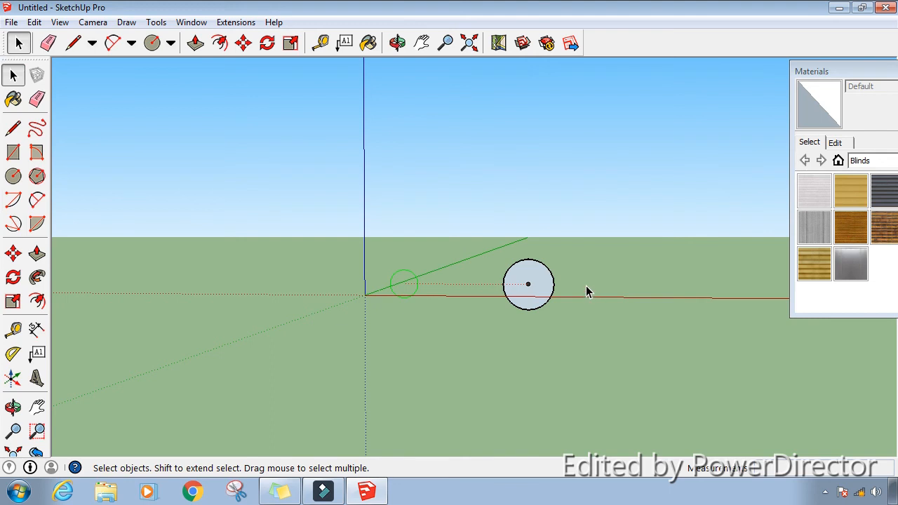
Extrude the circle along part of the line with Follow Me to form a short cylinder
{"action": "key", "text": "o"}
{"action": "left_click_drag", "start_coordinate": [608, 267], "coordinate": [314, 353]}
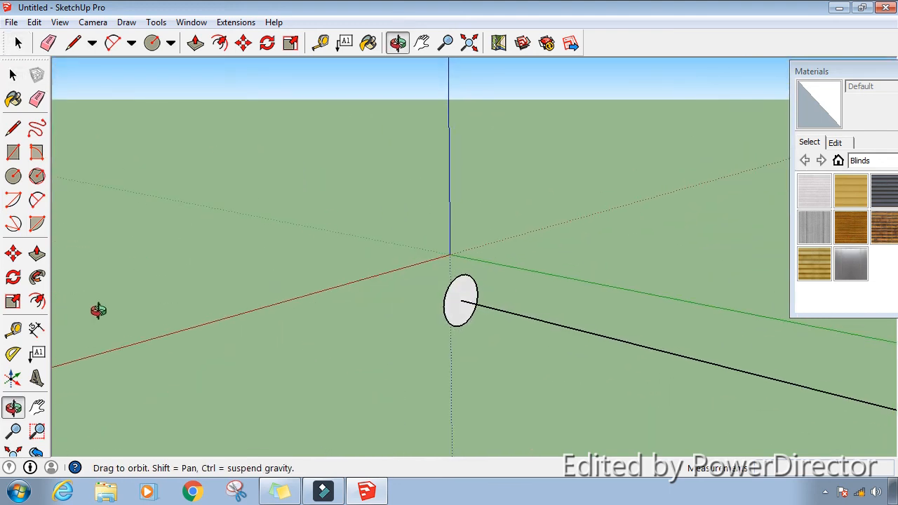
{"action": "left_click", "coordinate": [37, 277]}
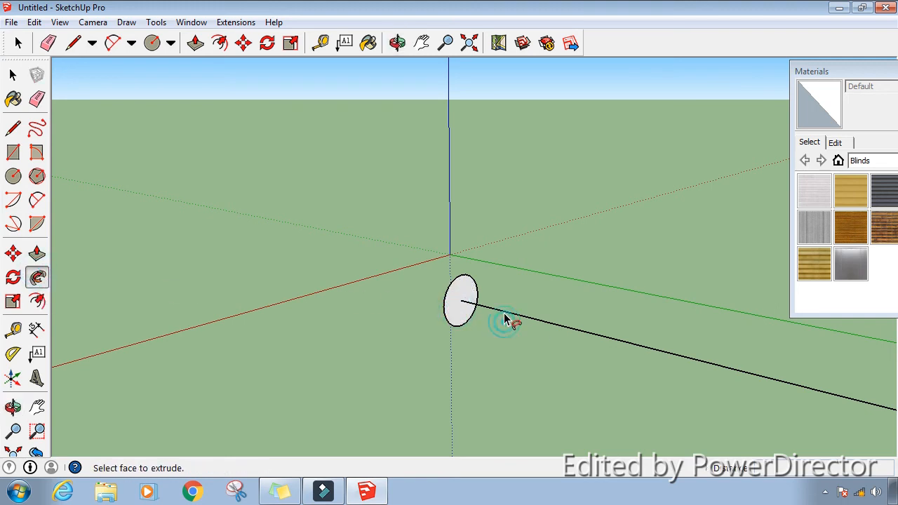
{"action": "left_click_drag", "start_coordinate": [474, 309], "coordinate": [873, 402]}
{"action": "scroll", "coordinate": [744, 365], "scroll_direction": "down", "scroll_amount": 2}
{"action": "scroll", "coordinate": [744, 366], "scroll_direction": "down", "scroll_amount": 1}
{"action": "middle_click_drag", "start_coordinate": [667, 431], "coordinate": [895, 378]}
{"action": "middle_click_drag", "start_coordinate": [711, 376], "coordinate": [843, 443]}
{"action": "left_click_drag", "start_coordinate": [623, 367], "coordinate": [478, 327]}
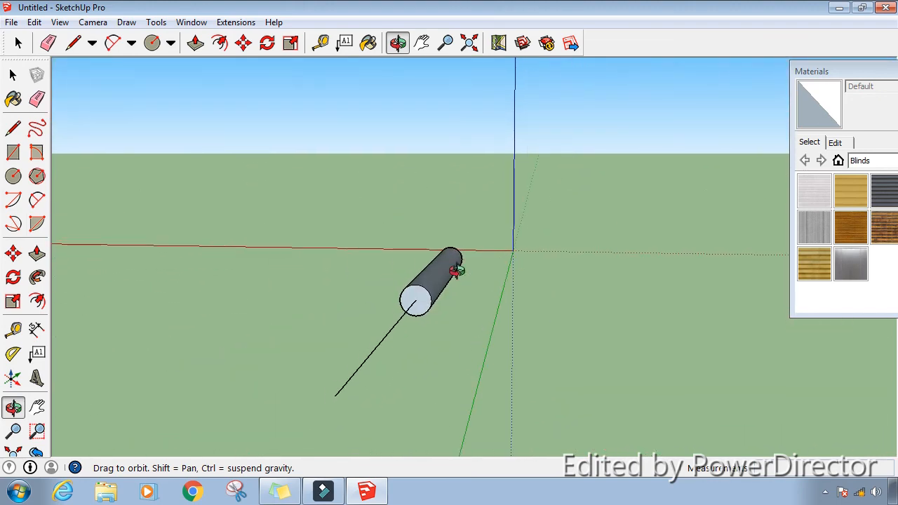
Extend the cylinder's end face along the rest of the line with Follow Me, and undo that extension
{"action": "left_click", "coordinate": [37, 277]}
{"action": "left_click_drag", "start_coordinate": [430, 309], "coordinate": [393, 336]}
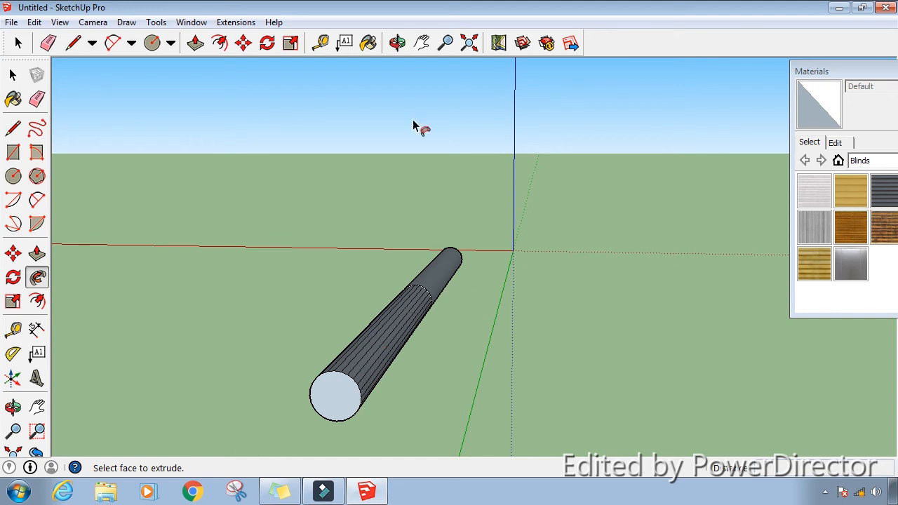
{"action": "left_click", "coordinate": [41, 308]}
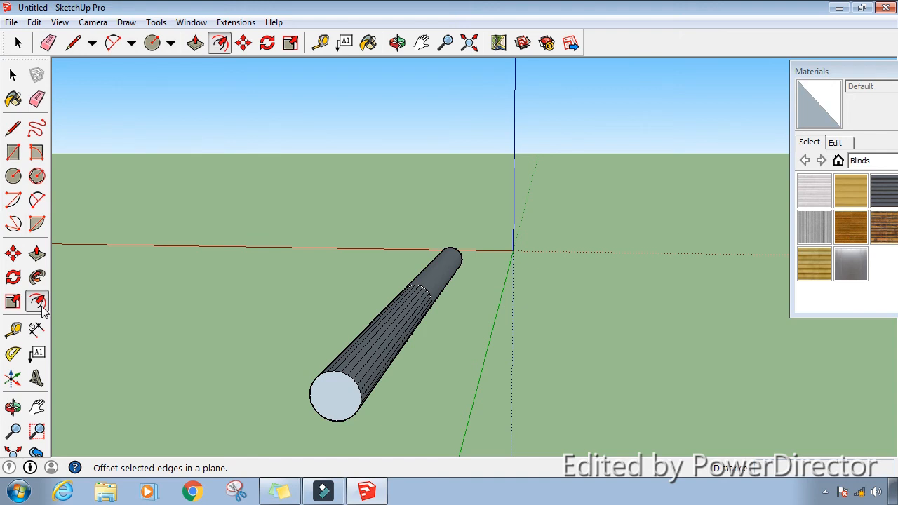
{"action": "key", "text": "ctrl+z"}
Extrude the cylinder's end face with Follow Me over the remaining line up to its far endpoint
{"action": "key", "text": "o"}
{"action": "left_click", "coordinate": [37, 277]}
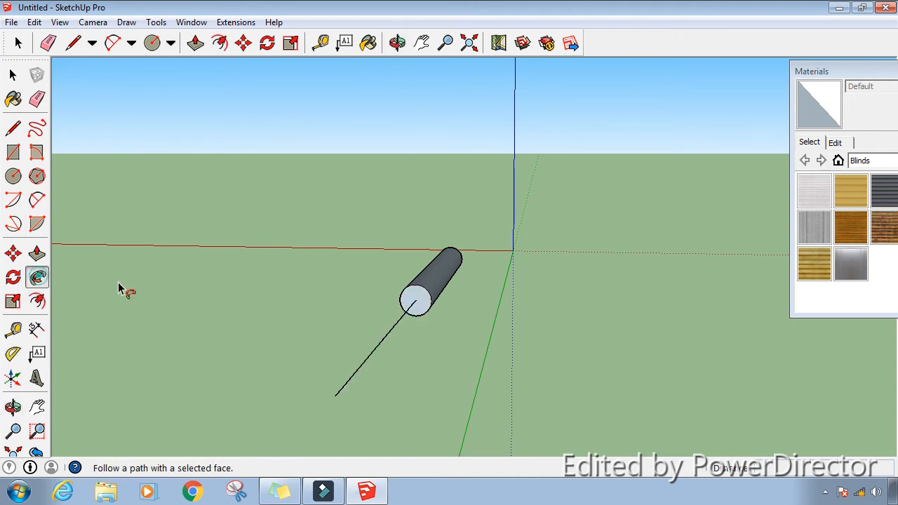
{"action": "left_click_drag", "start_coordinate": [421, 307], "coordinate": [383, 347]}
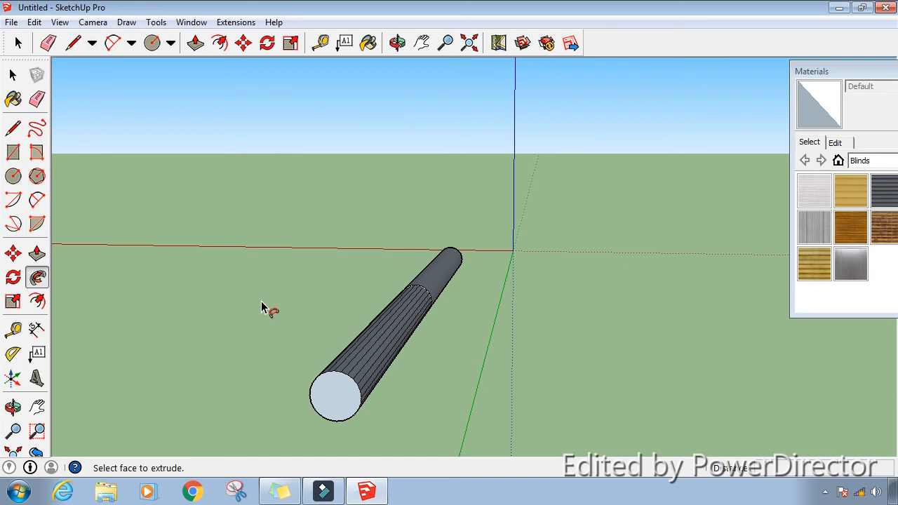
Offset the edge of the cylinder's near end face inward to leave a narrow ring
{"action": "left_click", "coordinate": [39, 304]}
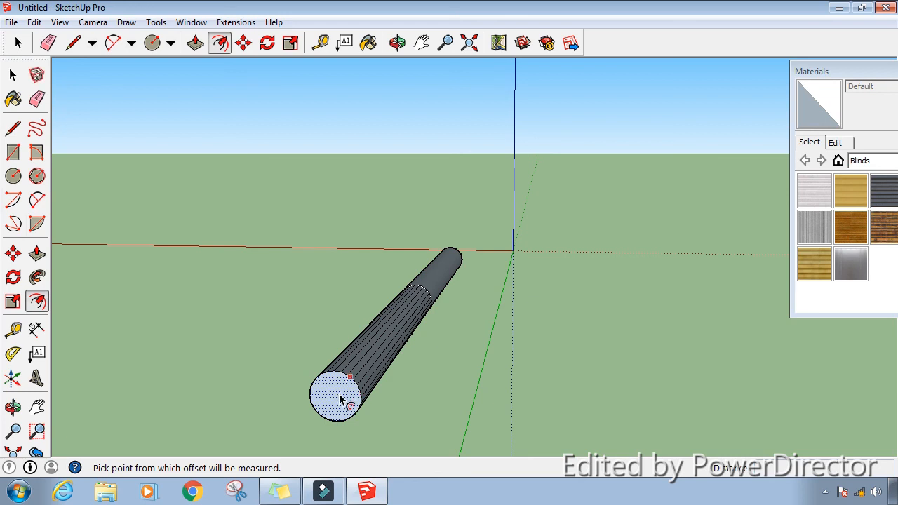
{"action": "left_click", "coordinate": [38, 302]}
{"action": "scroll", "coordinate": [335, 397], "scroll_direction": "up", "scroll_amount": 5}
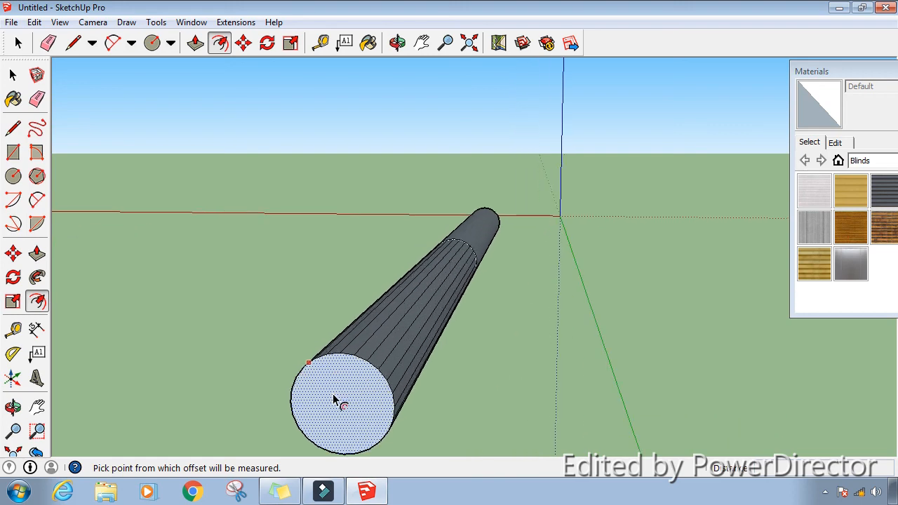
{"action": "left_click", "coordinate": [421, 43]}
{"action": "left_click_drag", "start_coordinate": [602, 234], "coordinate": [640, 207]}
{"action": "left_click", "coordinate": [37, 301]}
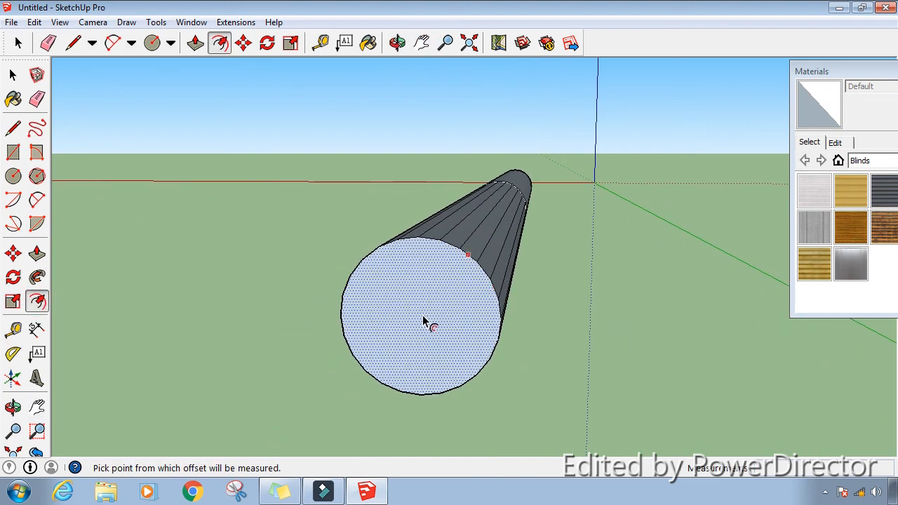
{"action": "left_click", "coordinate": [421, 320]}
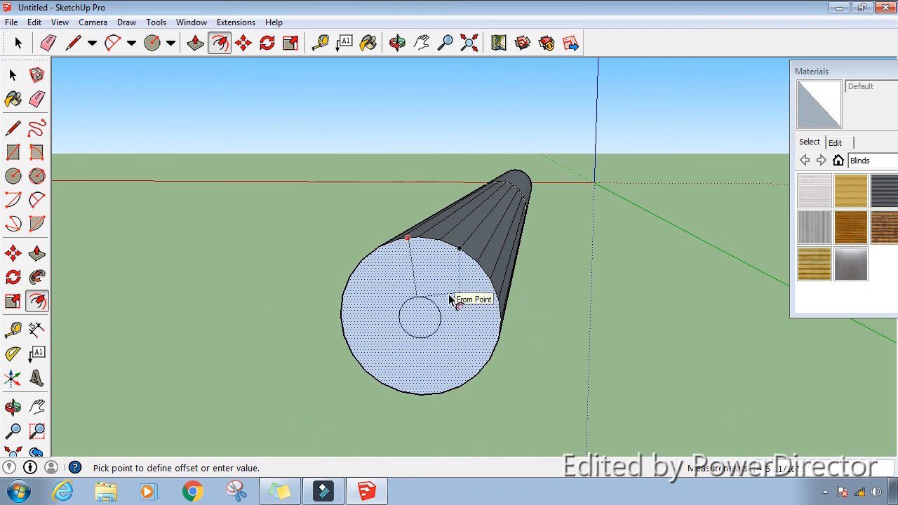
{"action": "left_click", "coordinate": [458, 254]}
{"action": "key", "text": "ctrl+z"}
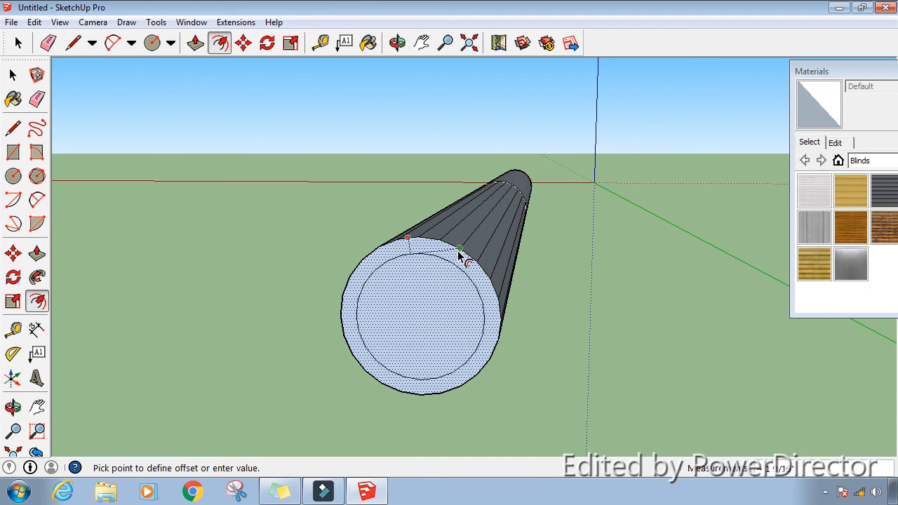
{"action": "left_click", "coordinate": [459, 256]}
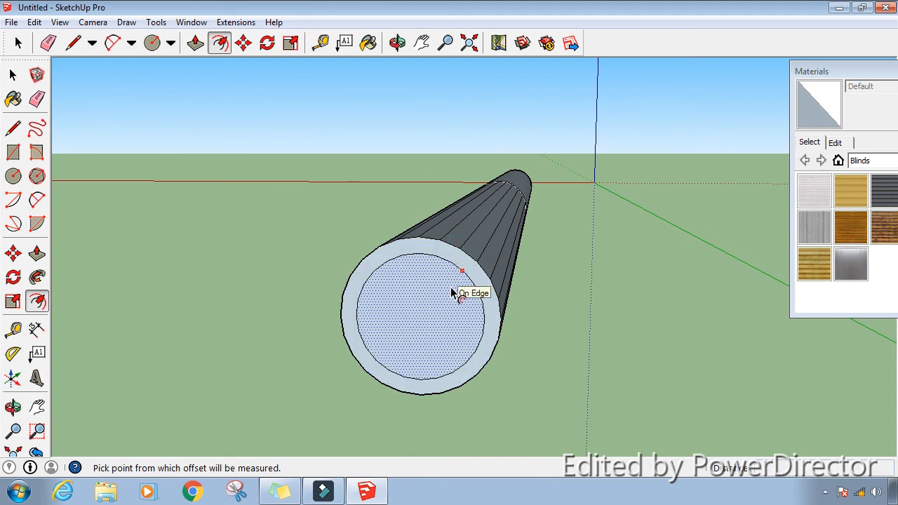
Erase the inner circular face at the cylinder's near end to open it as a tube, and inspect the opening
{"action": "right_click", "coordinate": [419, 311]}
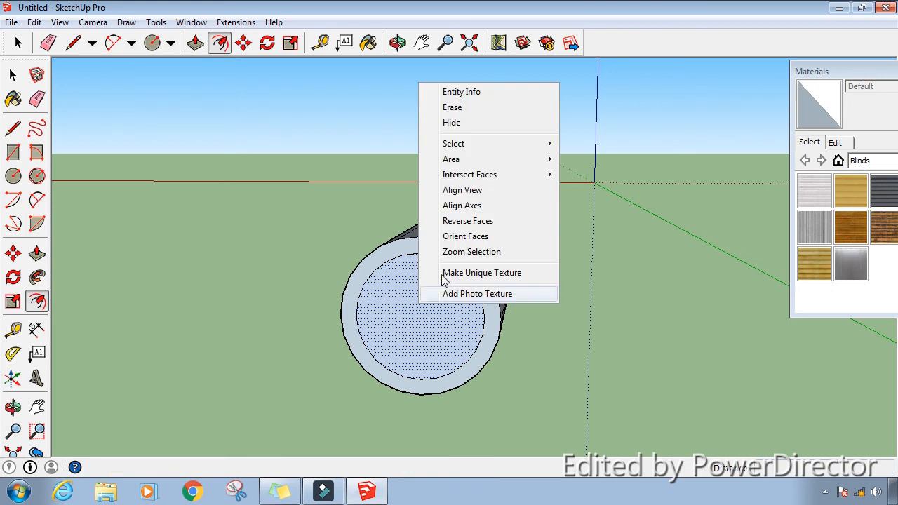
{"action": "left_click", "coordinate": [482, 113]}
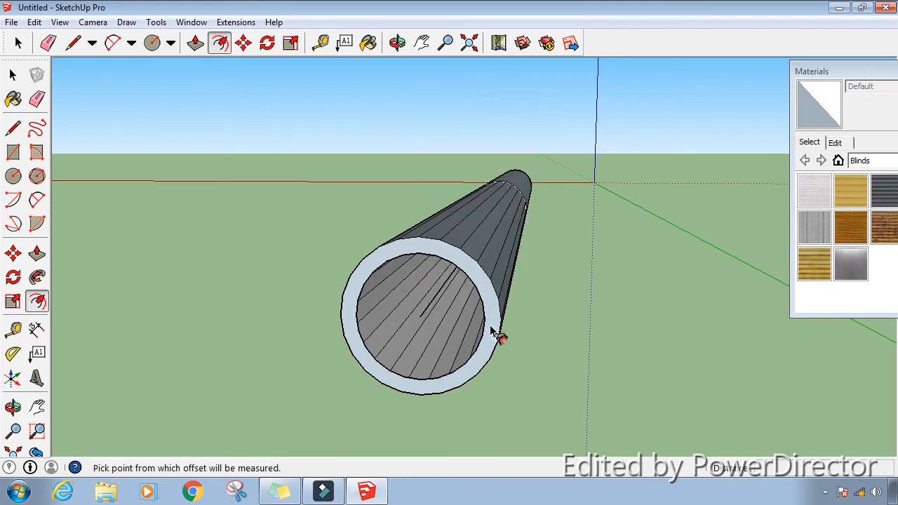
{"action": "left_click", "coordinate": [421, 43]}
{"action": "left_click_drag", "start_coordinate": [545, 287], "coordinate": [750, 74]}
{"action": "left_click_drag", "start_coordinate": [631, 218], "coordinate": [758, 354]}
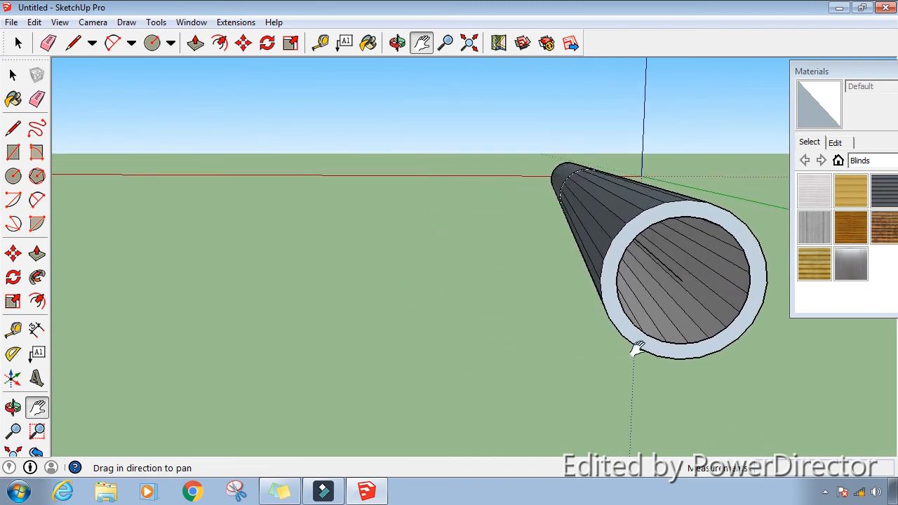
{"action": "left_click_drag", "start_coordinate": [440, 231], "coordinate": [519, 357]}
{"action": "left_click_drag", "start_coordinate": [534, 223], "coordinate": [499, 165]}
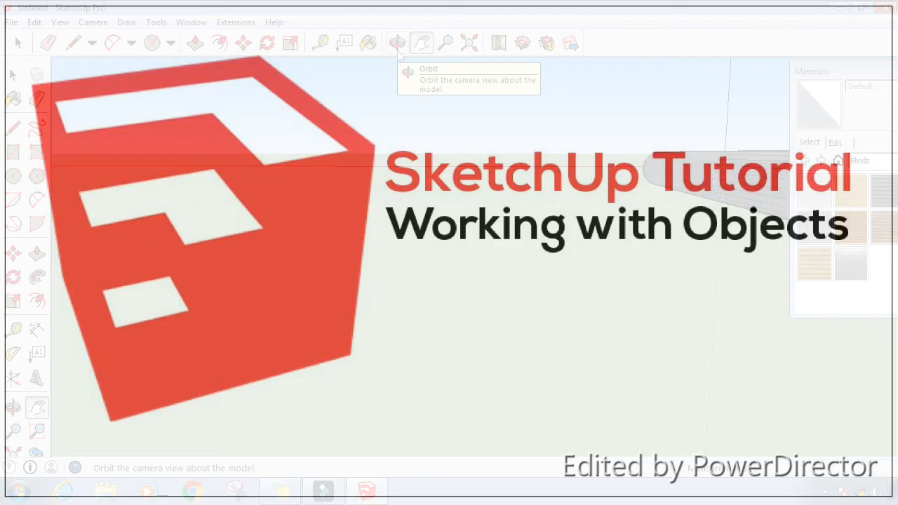
Draw a rectangle on the ground beside the tube, on the positive red-axis side
{"action": "left_click", "coordinate": [397, 43]}
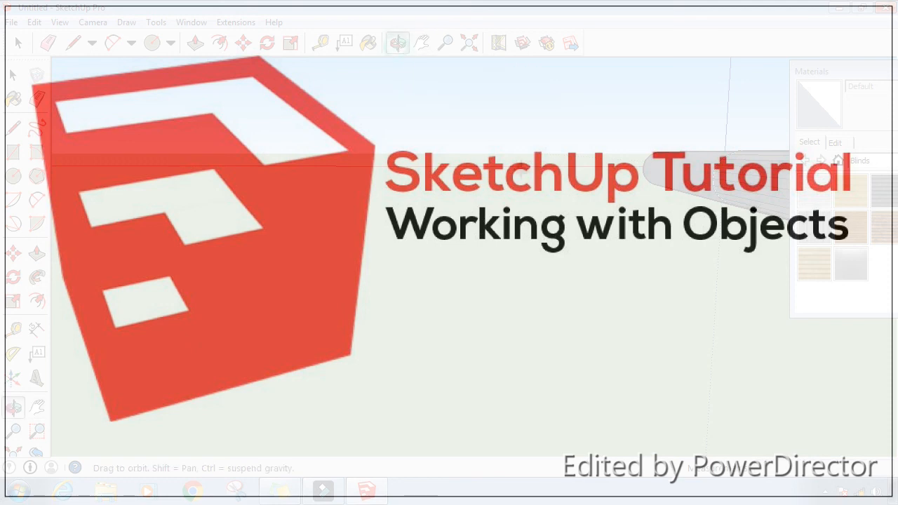
{"action": "left_click_drag", "start_coordinate": [519, 198], "coordinate": [465, 218]}
{"action": "left_click_drag", "start_coordinate": [469, 165], "coordinate": [498, 266]}
{"action": "left_click", "coordinate": [16, 154]}
{"action": "left_click", "coordinate": [397, 106]}
{"action": "left_click", "coordinate": [535, 238]}
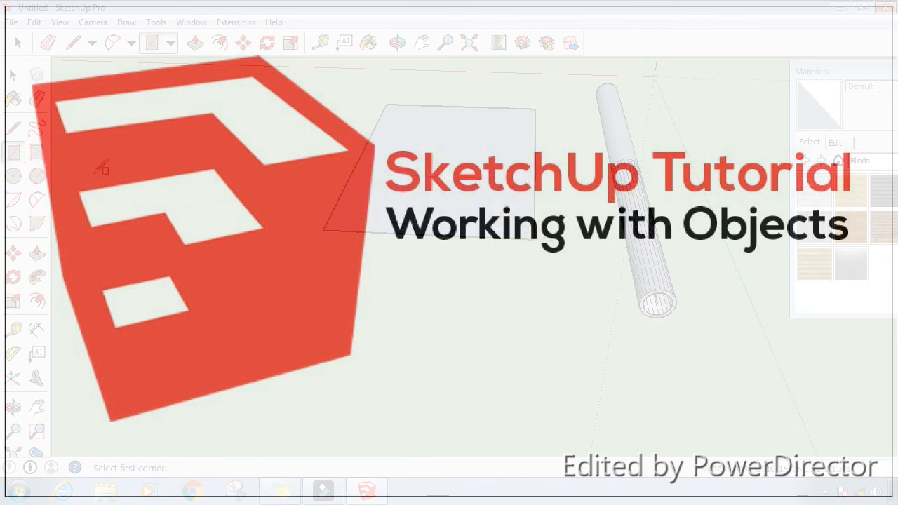